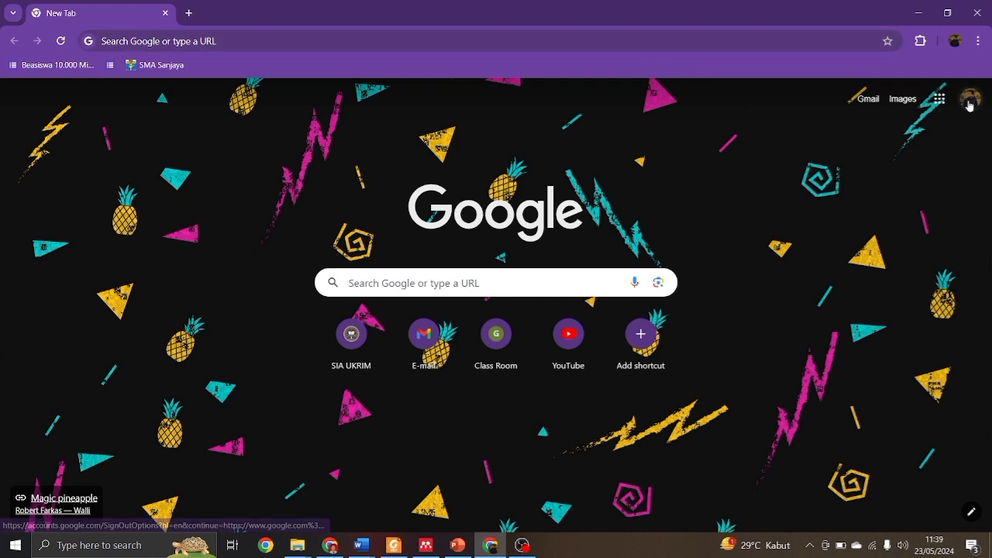
# Step: Open Google Drive and create a new blank Google Form
pyautogui.click(941, 101)
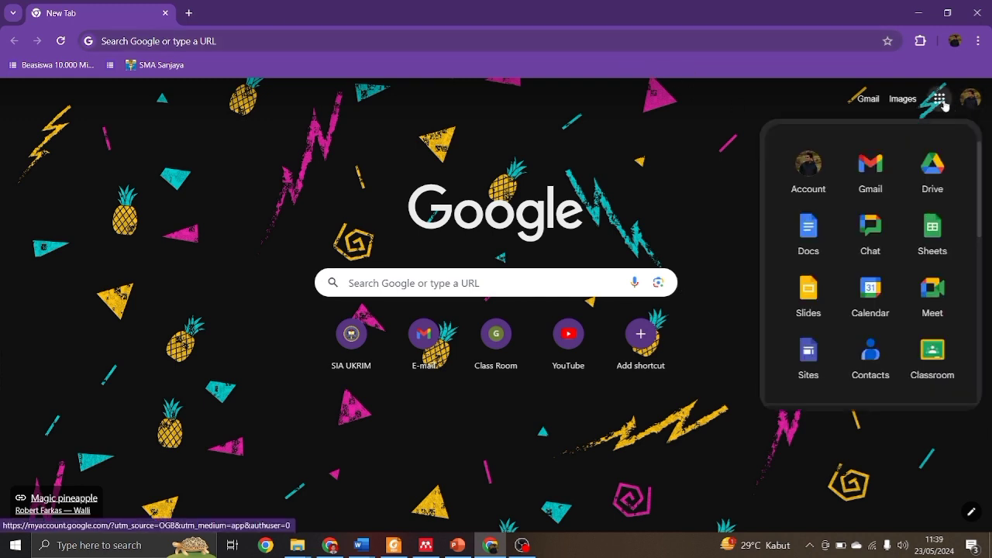
pyautogui.click(924, 179)
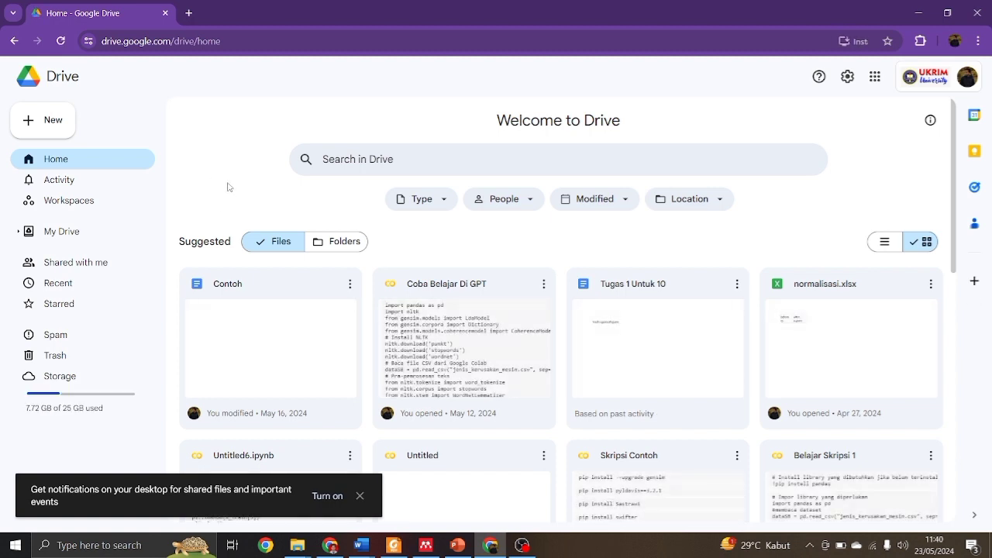
pyautogui.click(55, 123)
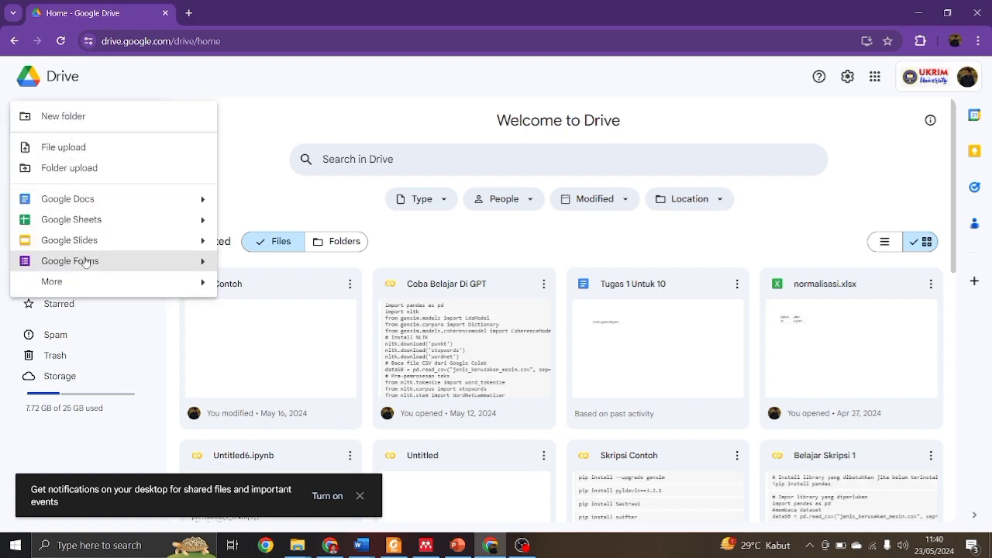
pyautogui.click(201, 263)
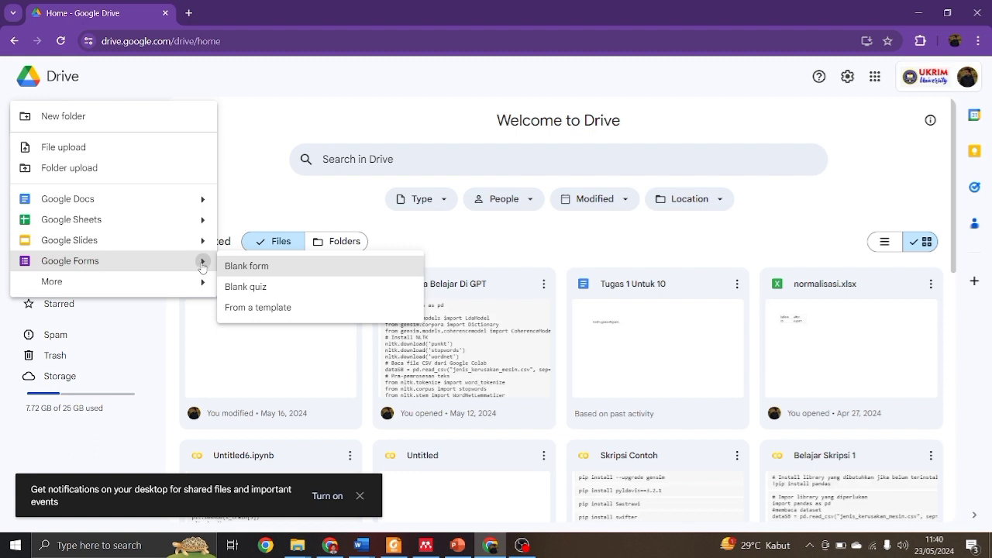
pyautogui.click(267, 267)
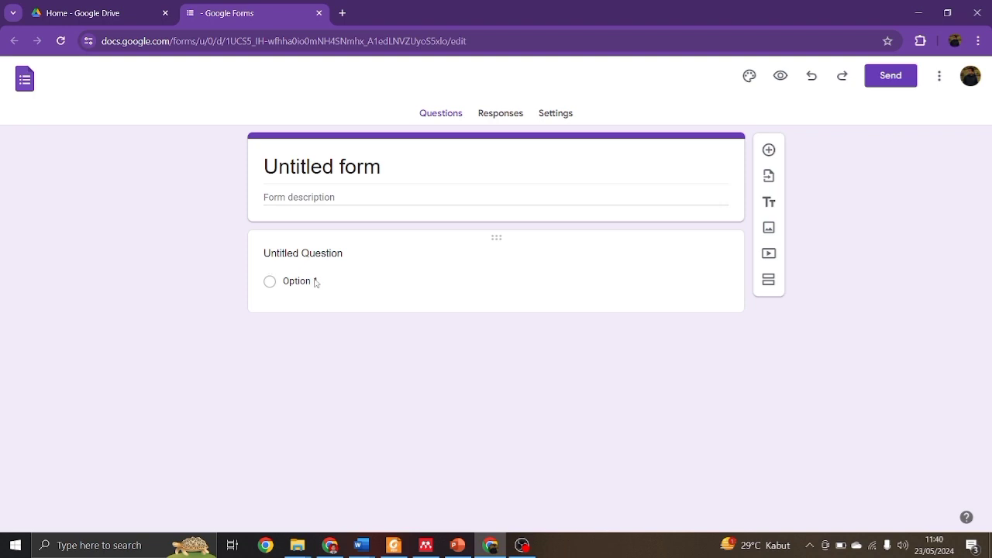
# Step: Replace the form's title with "Formulir Google"
pyautogui.click(340, 168)
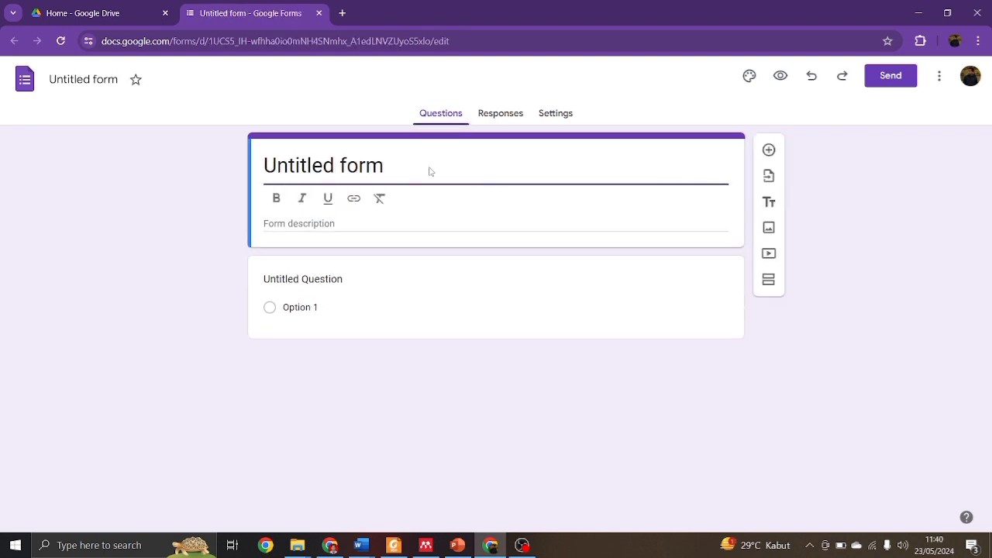
pyautogui.moveTo(427, 168); pyautogui.dragTo(244, 150)
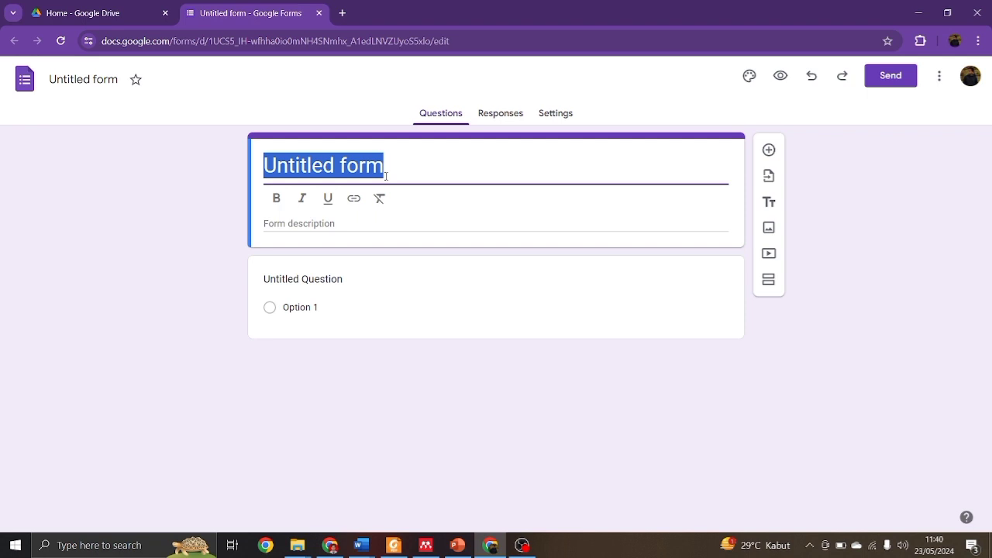
pyautogui.write('Form')
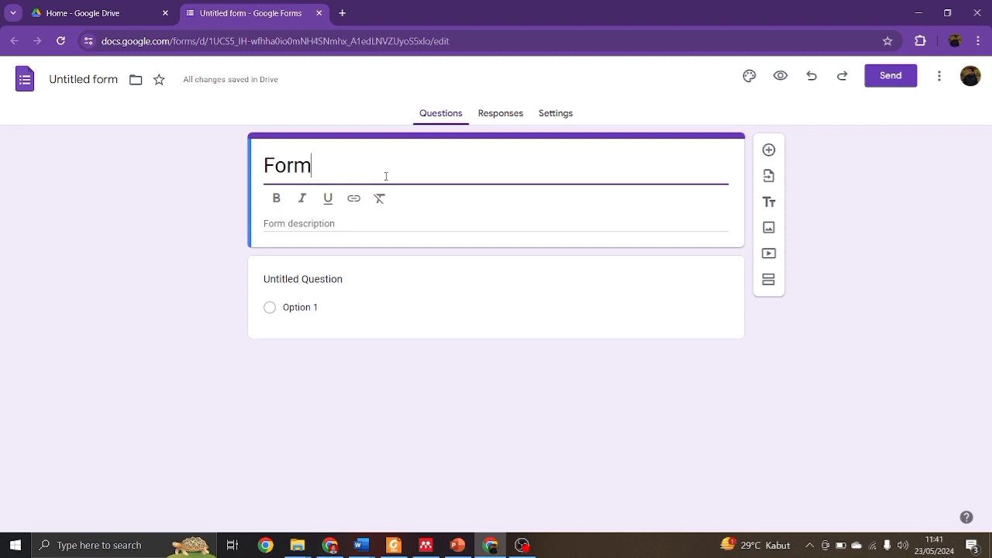
pyautogui.write('ulir Google')
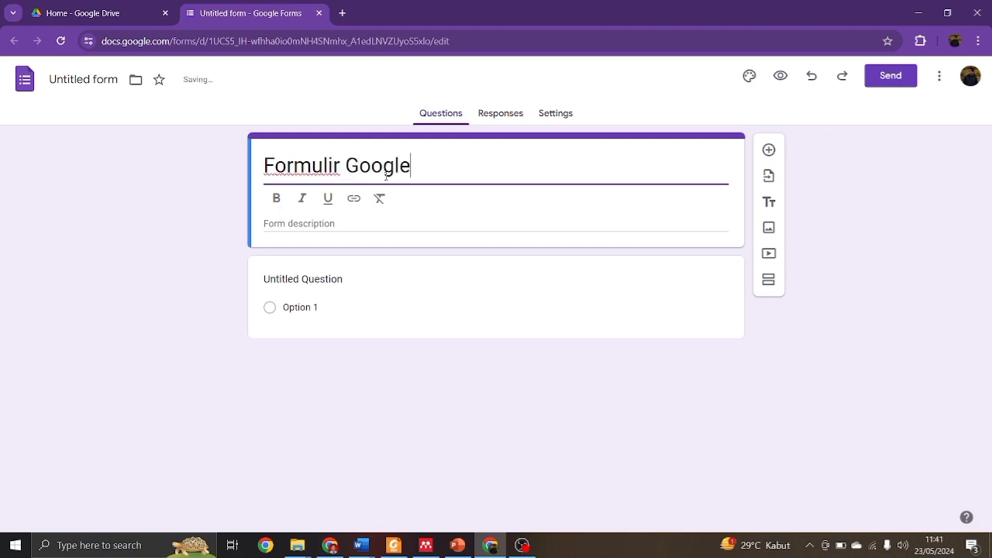
# Step: Try bold, italic and underline formatting on the form title, switching each one off again
pyautogui.moveTo(412, 166); pyautogui.dragTo(263, 166)
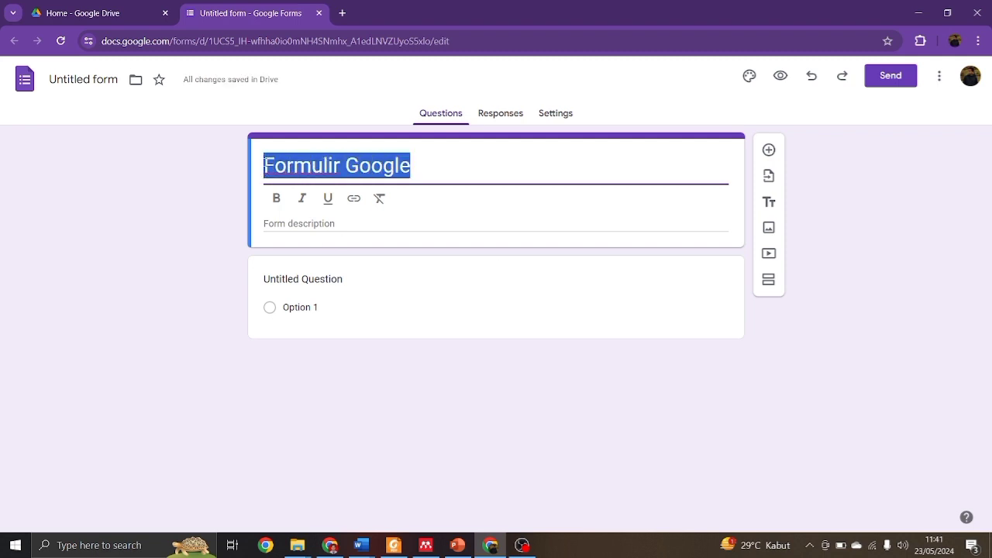
pyautogui.click(277, 199)
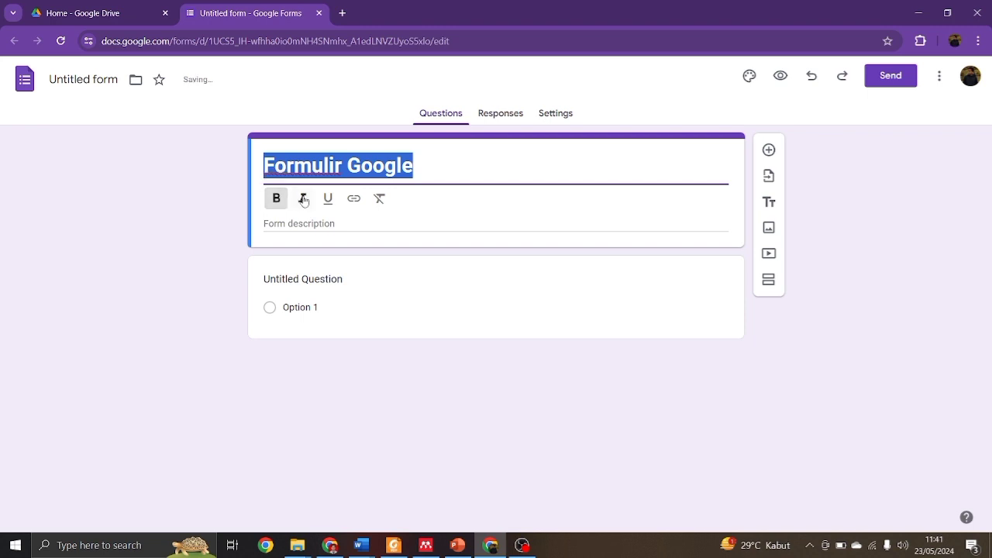
pyautogui.click(303, 199)
pyautogui.click(277, 200)
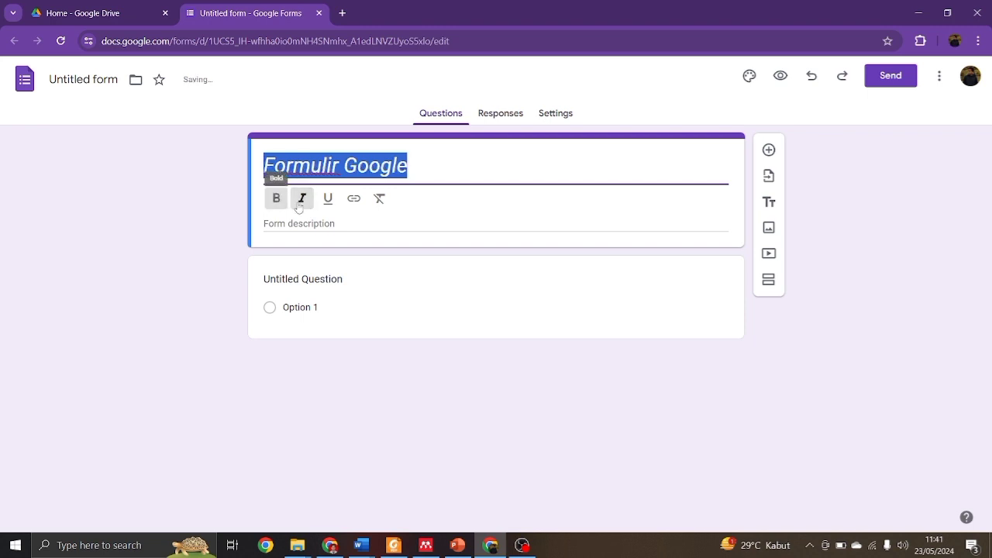
pyautogui.click(327, 203)
pyautogui.click(329, 205)
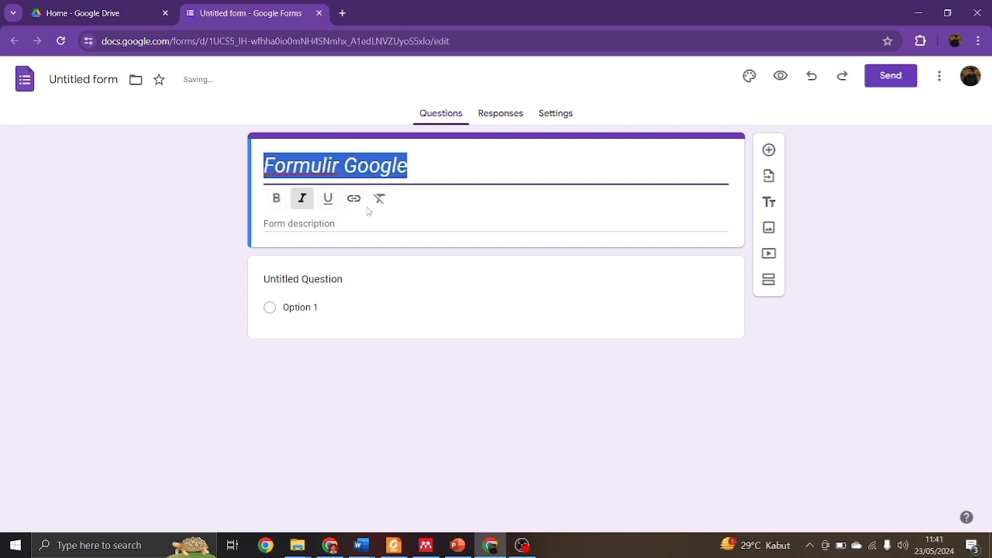
pyautogui.click(305, 199)
# Step: Enter the form description "Ini adalah formulir yang digunakan untuk belajar"
pyautogui.click(306, 224)
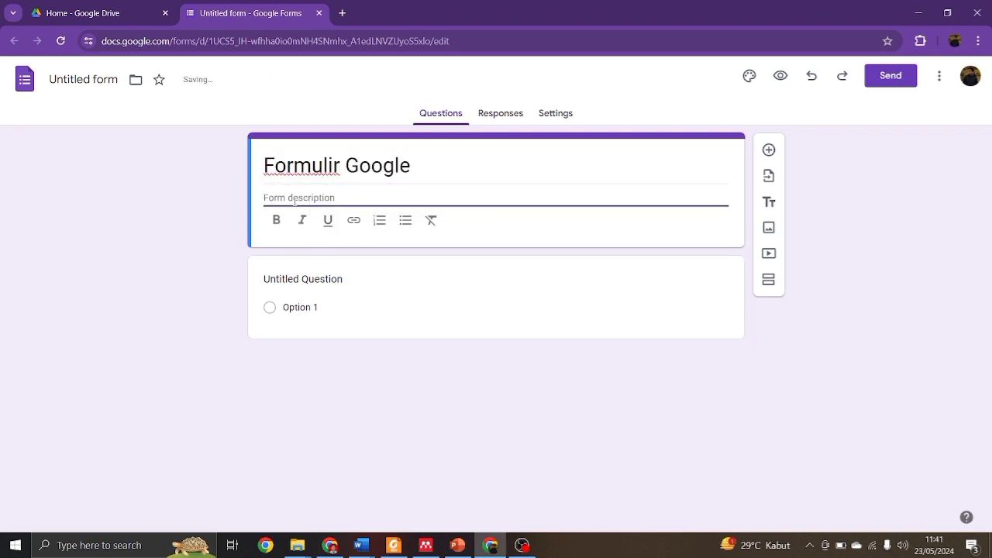
pyautogui.write('Ini')
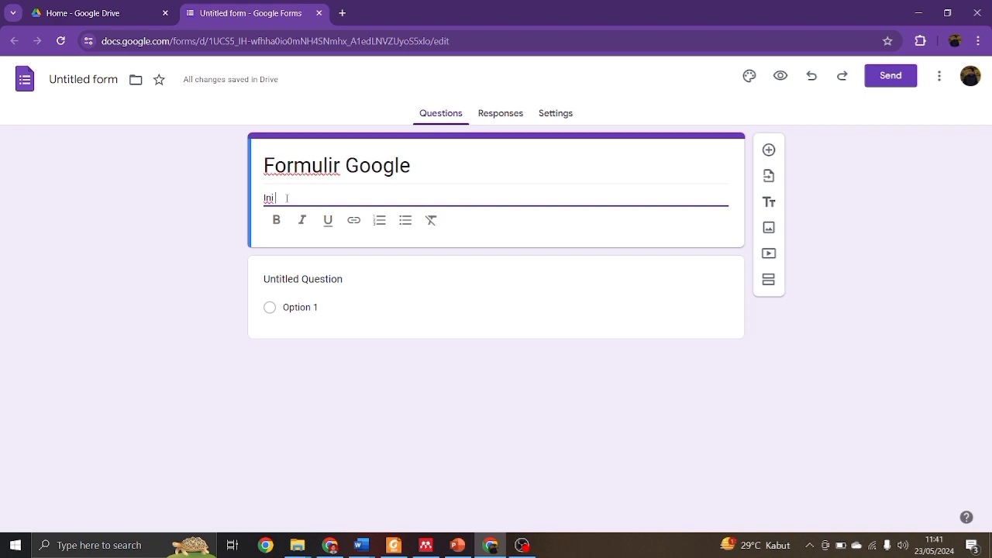
pyautogui.write(' adalah formulir ygn')
pyautogui.press('BackSpace')
pyautogui.press('BackSpace')
pyautogui.press('BackSpace')
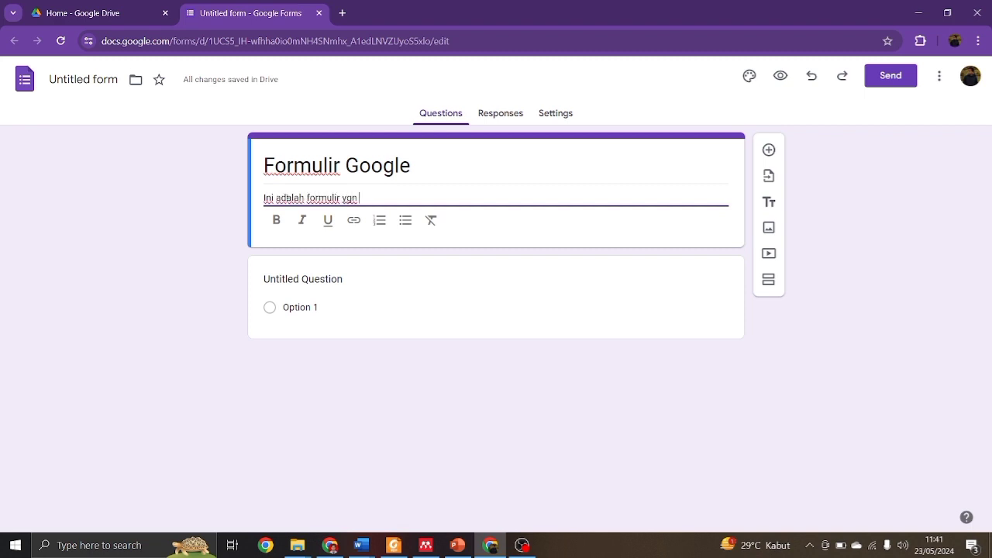
pyautogui.write('digunakan ')
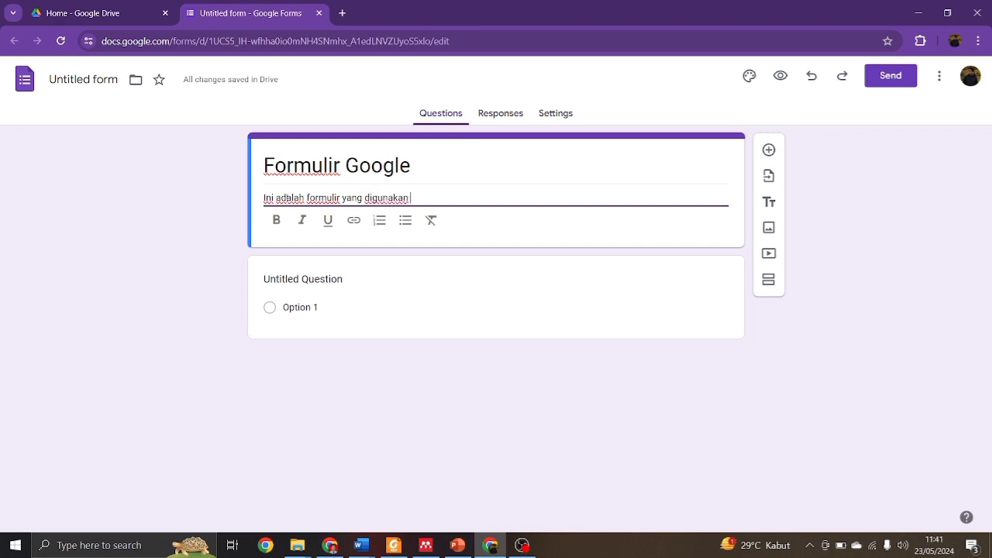
pyautogui.write('untuk belakjarkjajar')
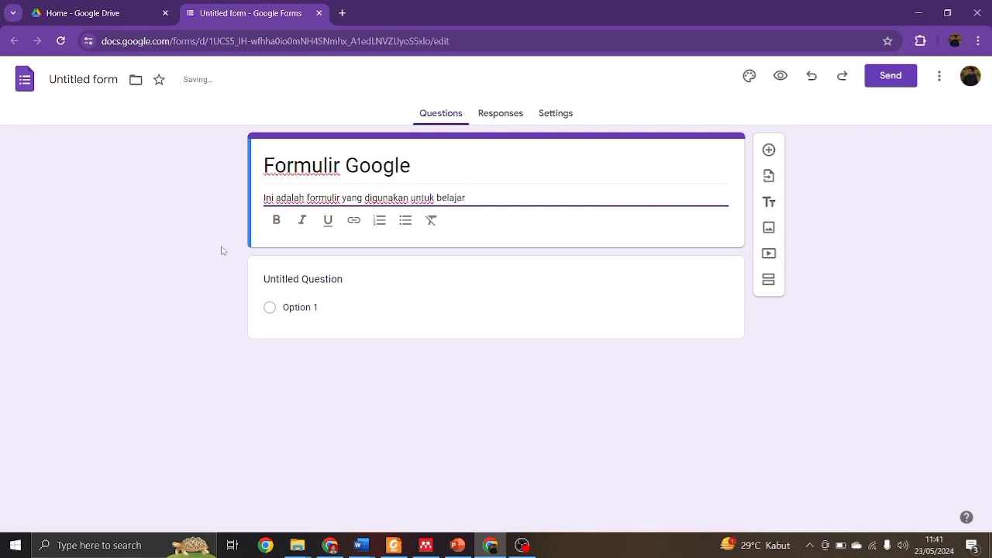
# Step: Title the first question "Nama"
pyautogui.click(279, 280)
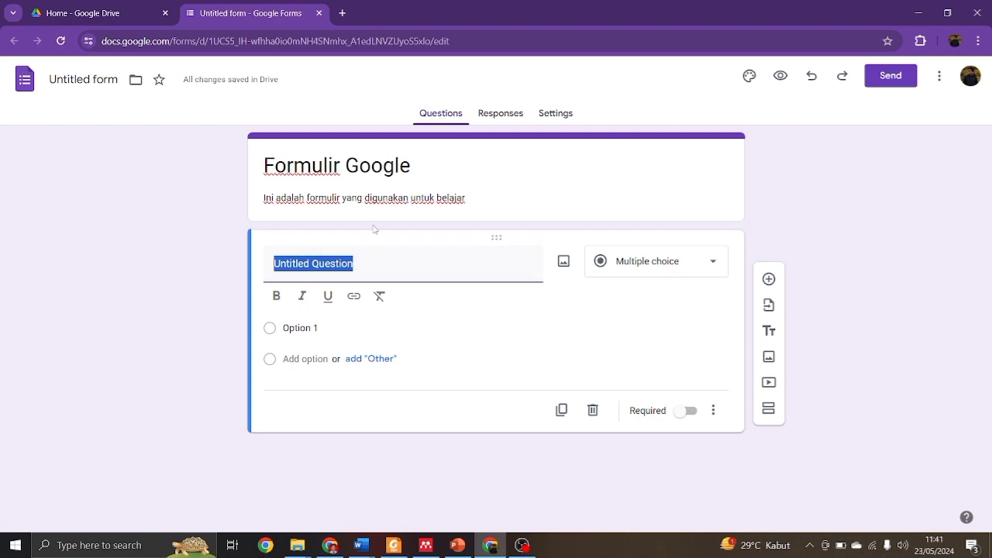
pyautogui.write('Nama')
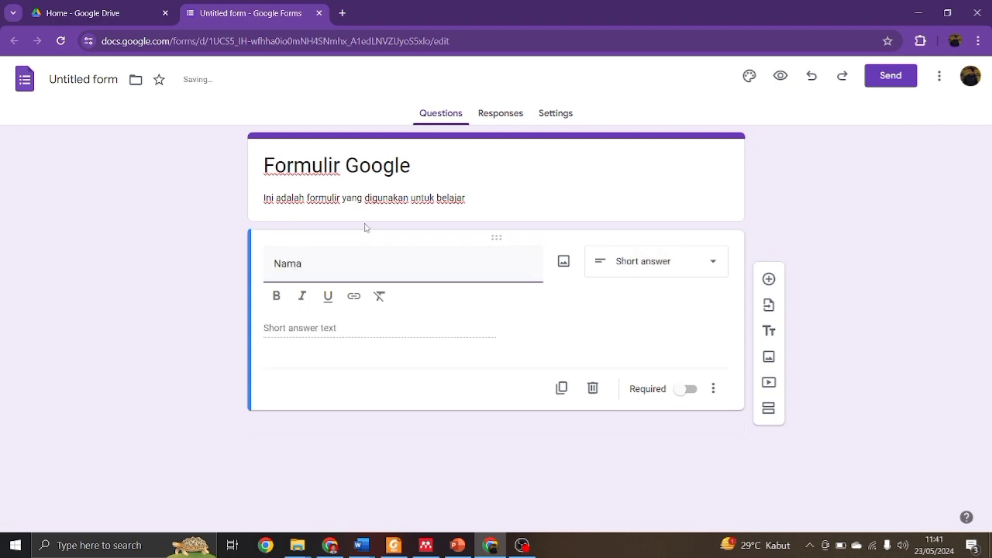
# Step: Try the Paragraph answer type on the Nama question and return it to Short answer
pyautogui.click(656, 271)
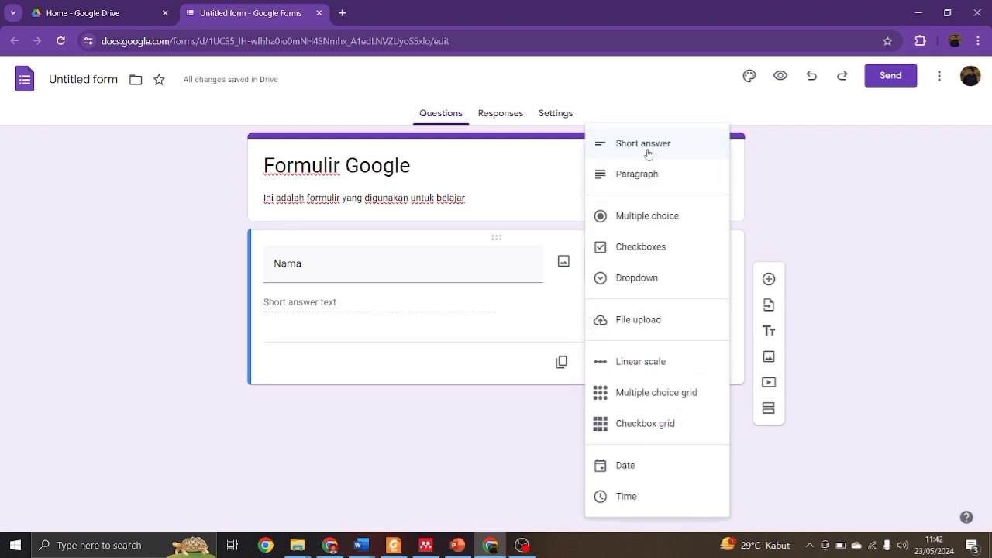
pyautogui.click(639, 185)
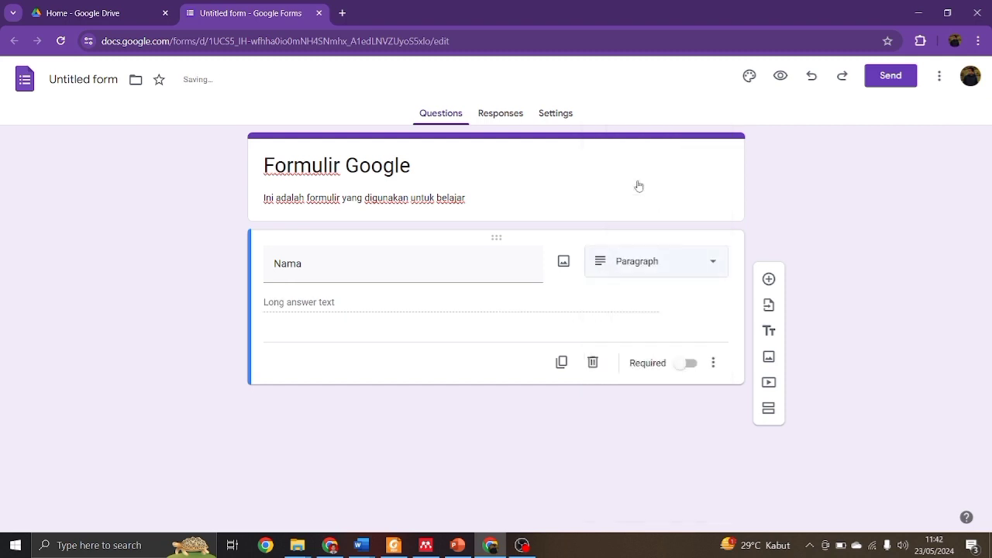
pyautogui.click(634, 258)
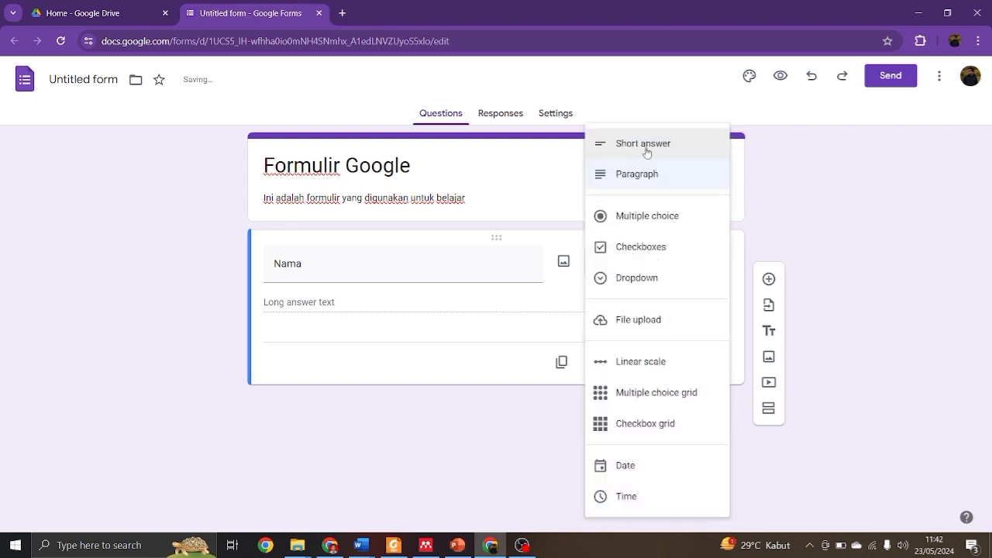
pyautogui.click(642, 149)
pyautogui.click(636, 259)
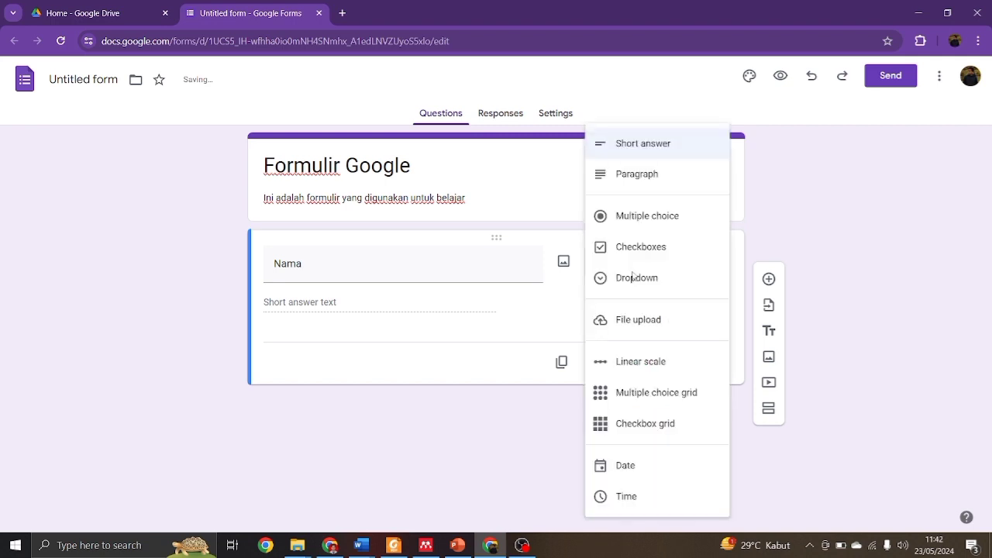
pyautogui.click(631, 151)
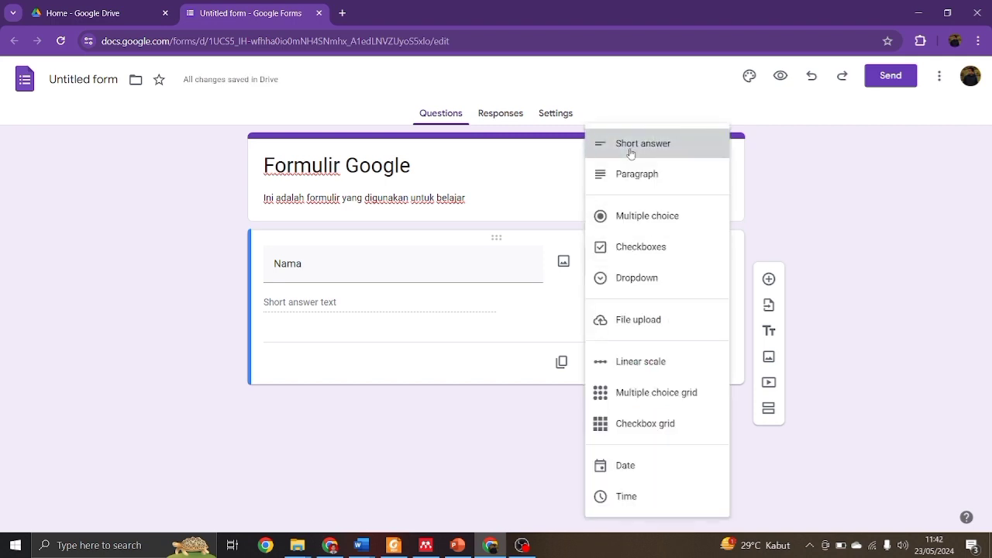
# Step: Add a second question titled "NIM" with the Short answer type
pyautogui.click(768, 279)
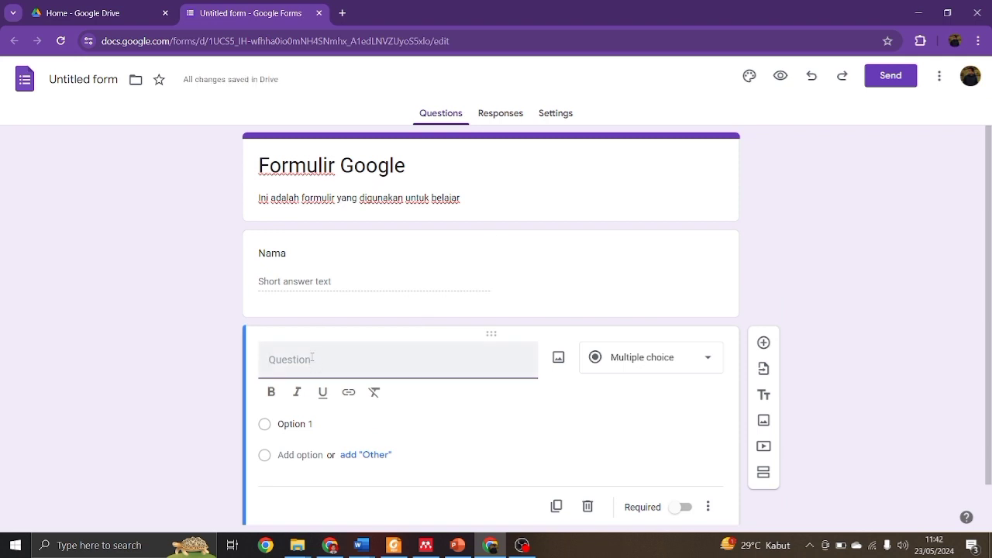
pyautogui.write('NIM')
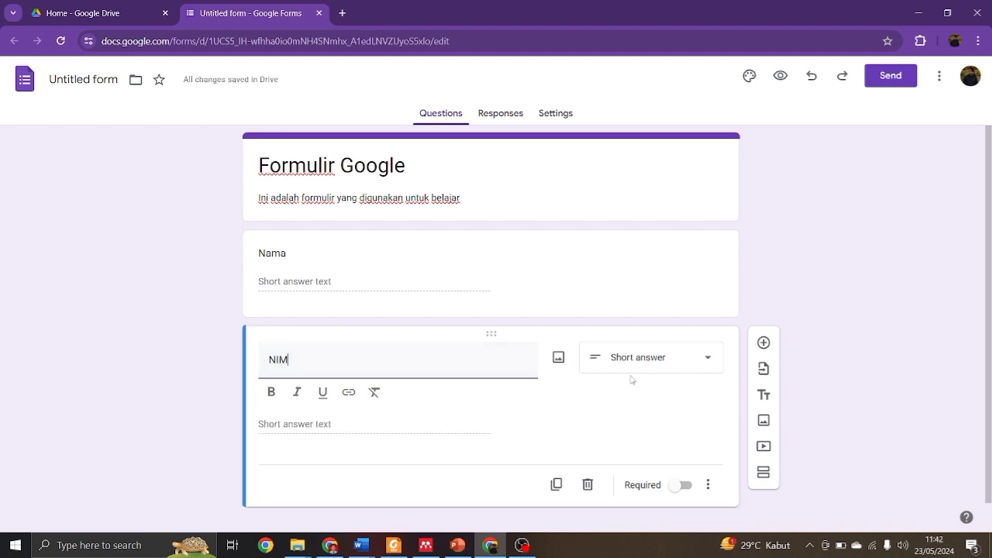
pyautogui.click(666, 363)
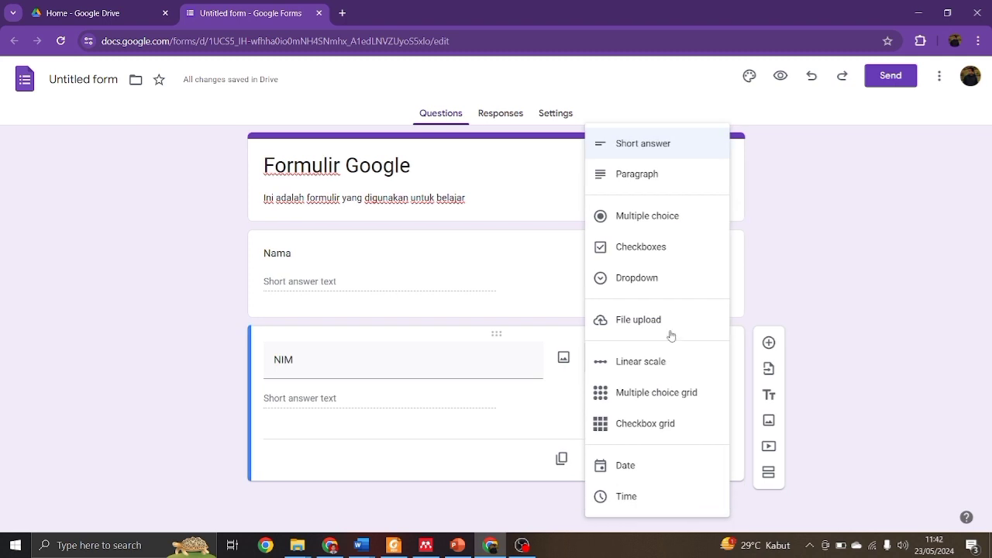
pyautogui.click(650, 154)
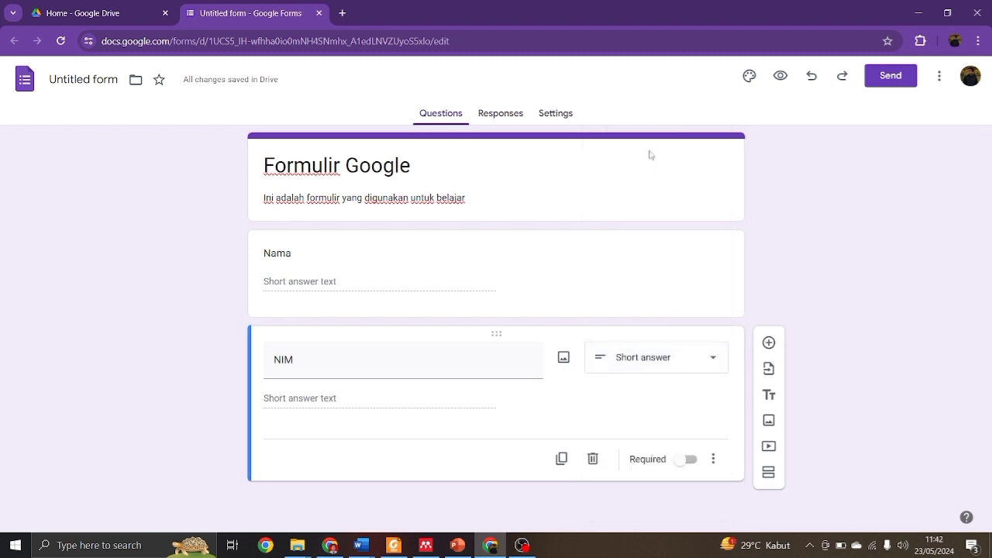
# Step: Add a third question titled "Makanan Kesukaan" with the Multiple choice type
pyautogui.click(769, 346)
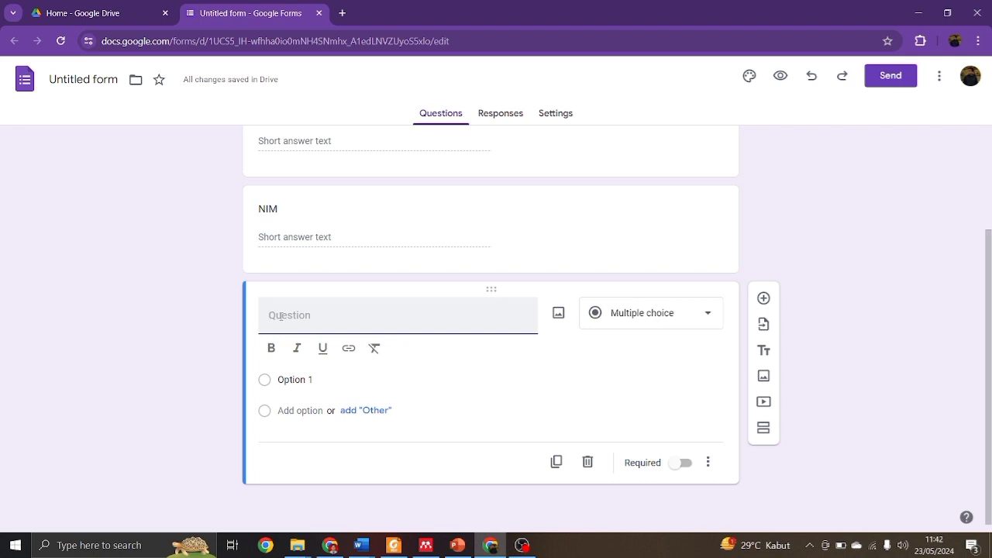
pyautogui.write('Makanan Kesuk')
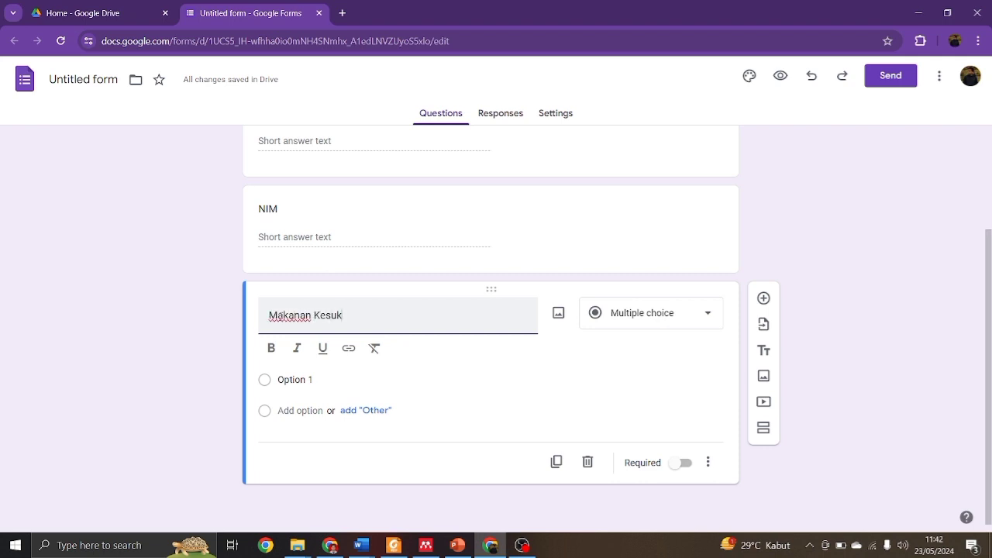
pyautogui.write('an')
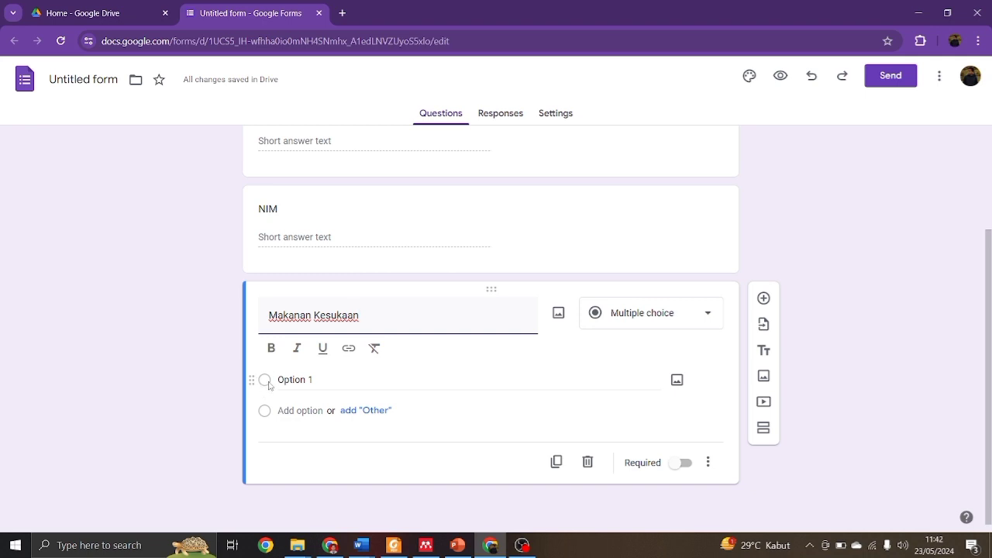
pyautogui.click(328, 379)
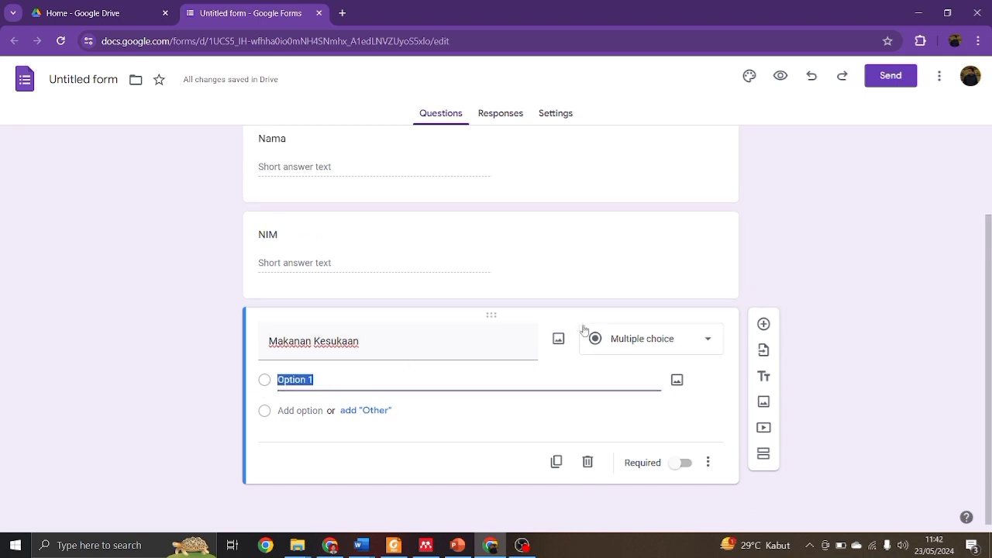
pyautogui.click(649, 335)
pyautogui.click(631, 221)
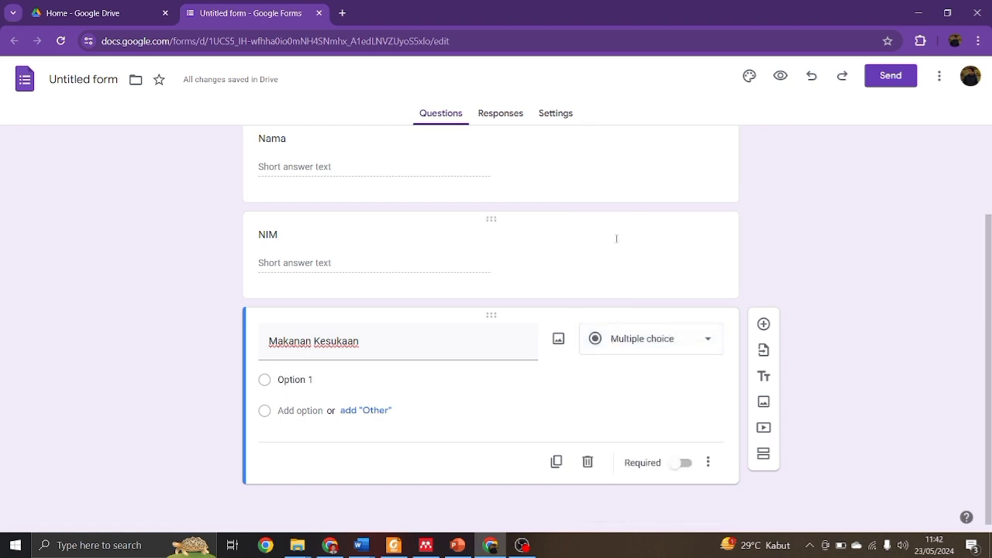
# Step: Enter "Nasi Ayam" as the first option of the multiple-choice Makanan Kesukaan question and add a second option below it
pyautogui.click(355, 380)
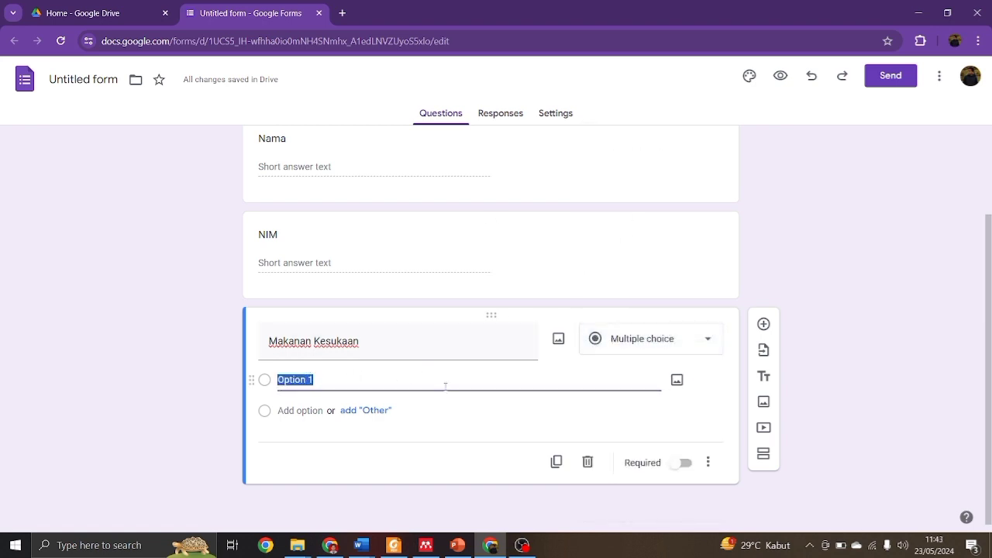
pyautogui.write('A')
pyautogui.press('BackSpace')
pyautogui.write('nasi ')
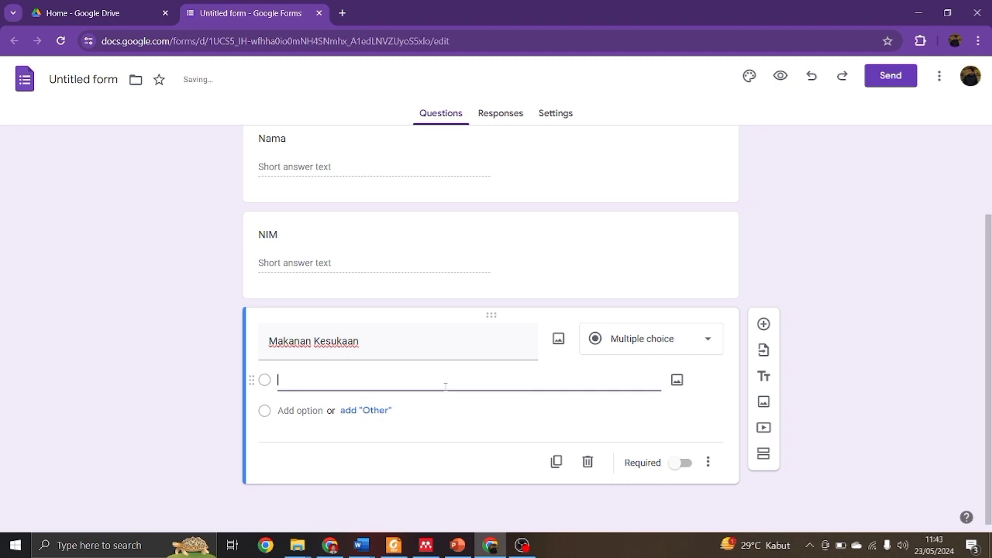
pyautogui.write('Nasi Ayama')
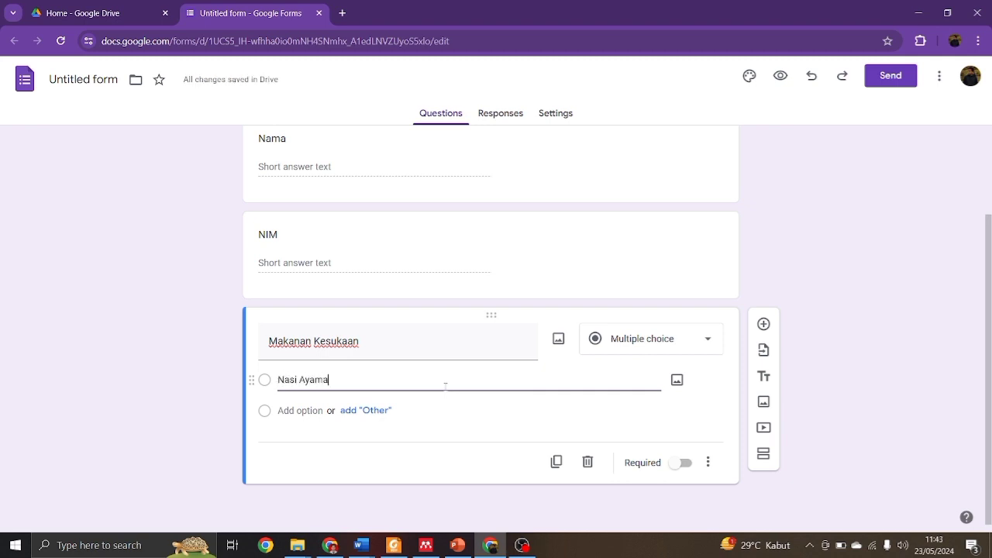
pyautogui.click(295, 411)
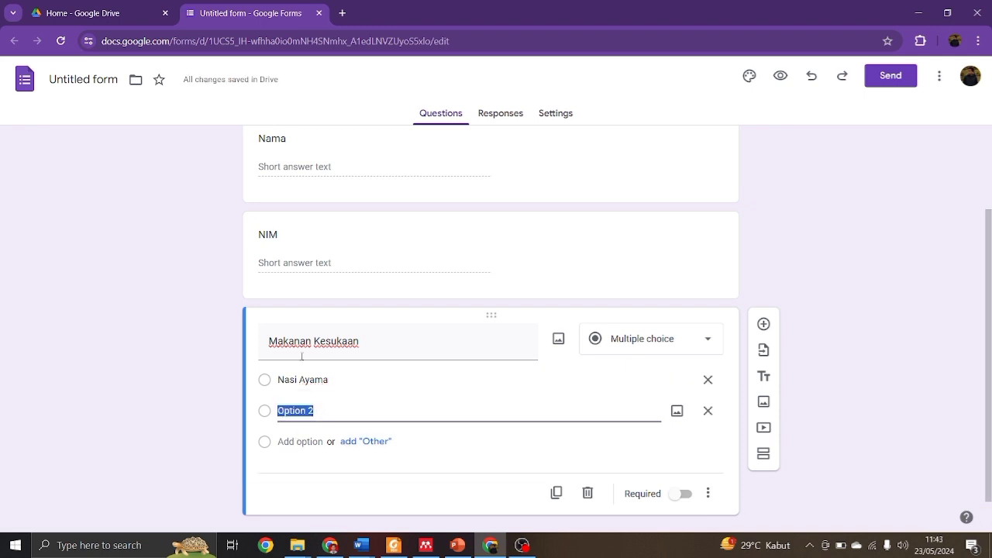
pyautogui.click(348, 380)
pyautogui.press('BackSpace')
# Step: Fill in the remaining multiple-choice options "Nasi Goreng", "Nasi Telur" and "Nasi Uduk", and add an "Other" option
pyautogui.click(348, 412)
pyautogui.write('Nasi Goreng')
pyautogui.click(297, 442)
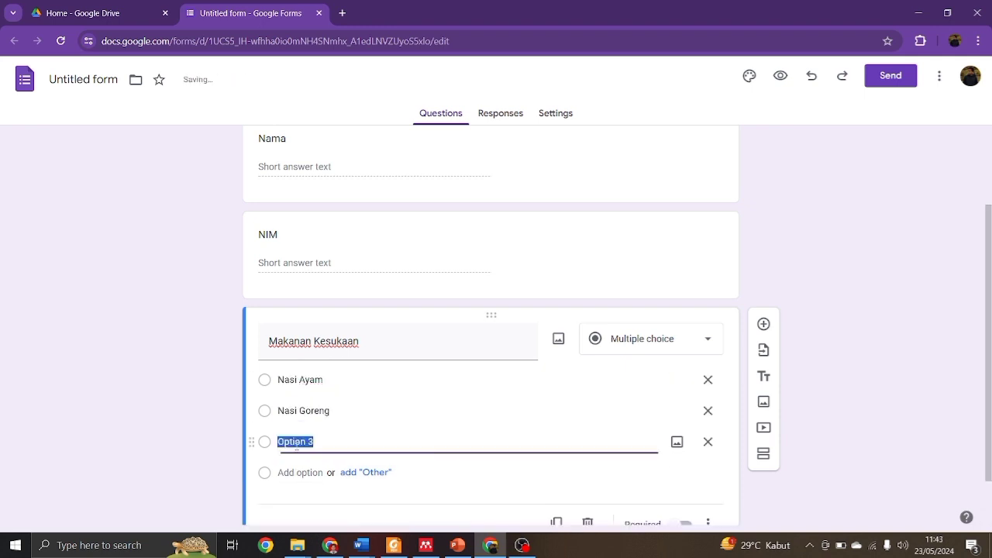
pyautogui.write('Nasi Telur')
pyautogui.press('Return')
pyautogui.write('Nasi ')
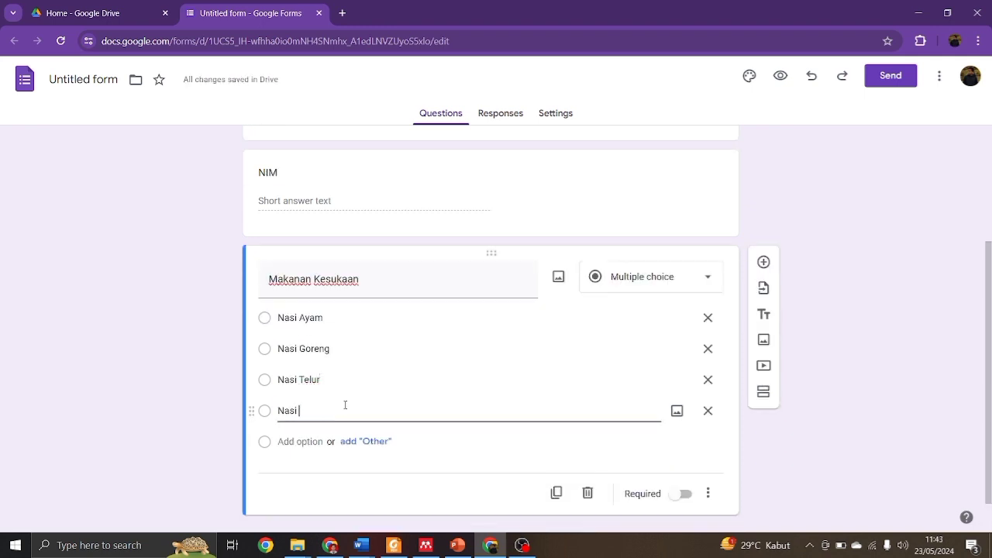
pyautogui.write('Uduk')
pyautogui.click(376, 445)
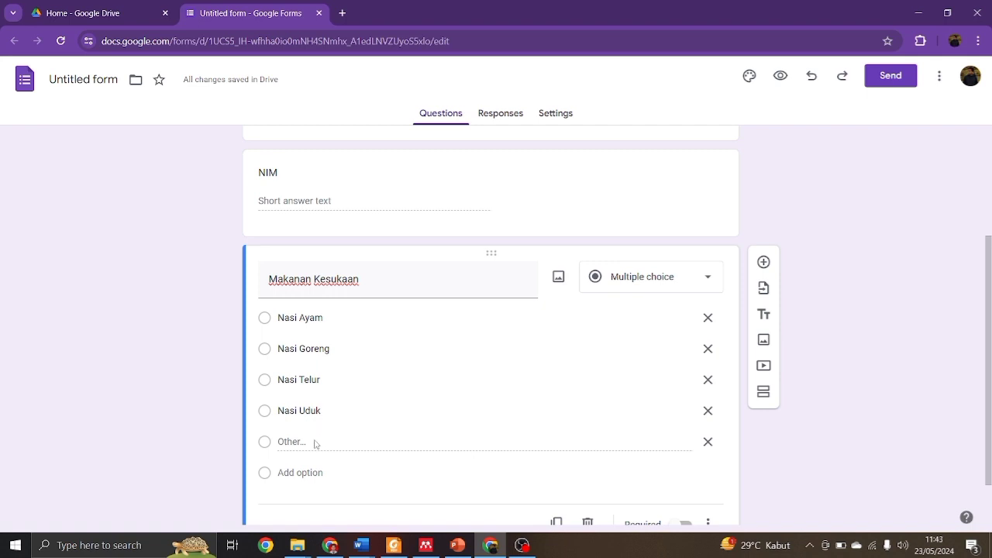
# Step: Preview the form and check the Nama and NIM answer fields and the Makanan Kesukaan choices
pyautogui.click(781, 76)
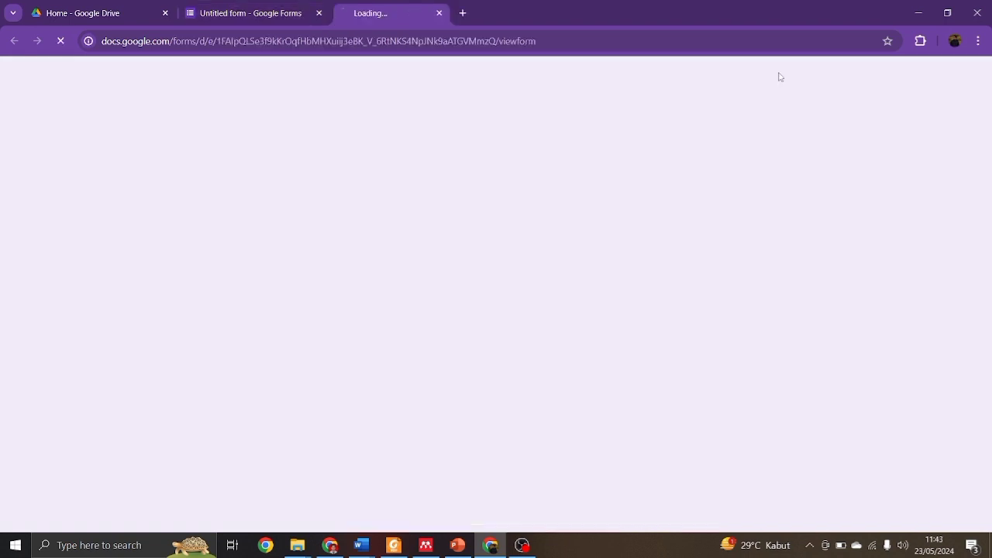
pyautogui.scroll(-3, 381, 371)
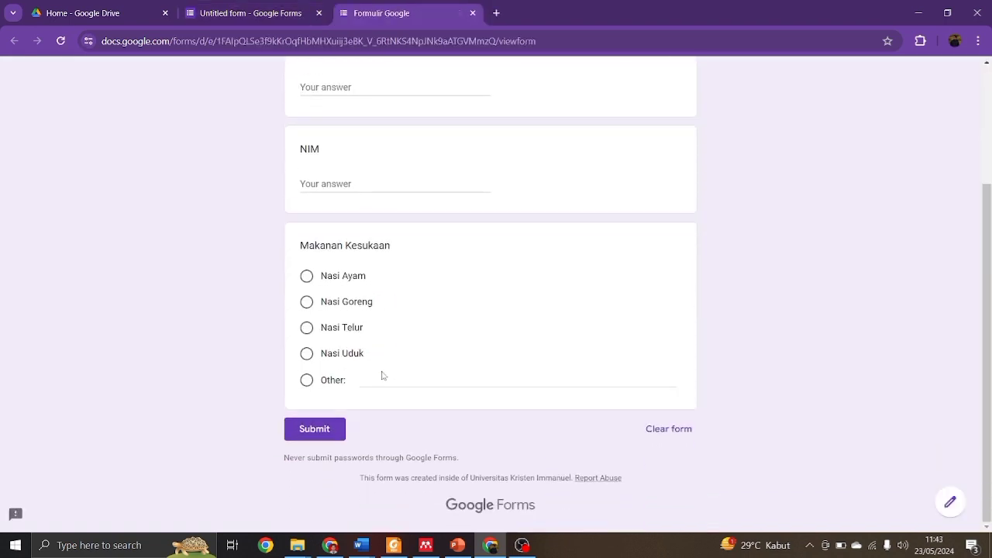
pyautogui.click(354, 386)
pyautogui.scroll(3, 370, 345)
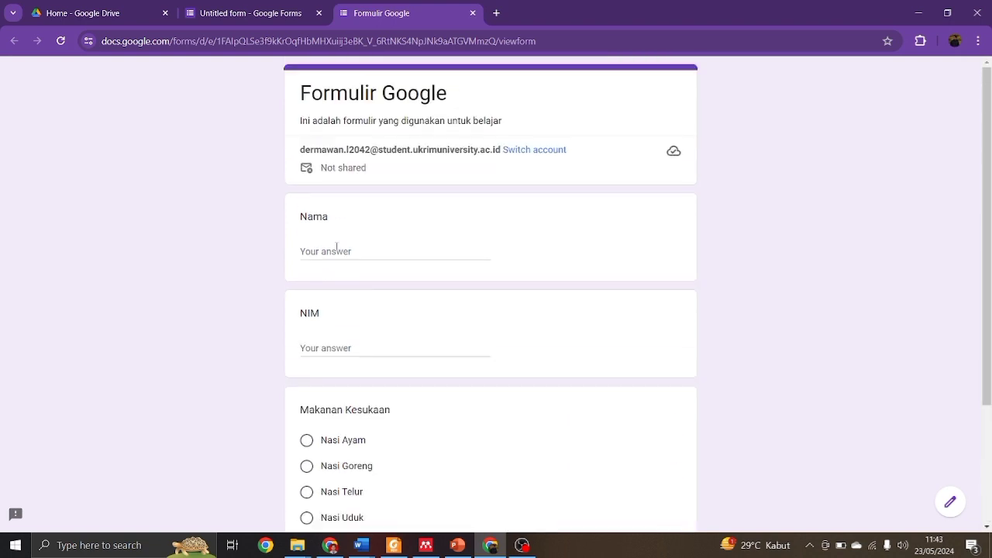
pyautogui.click(354, 251)
pyautogui.click(324, 351)
pyautogui.scroll(-3, 329, 326)
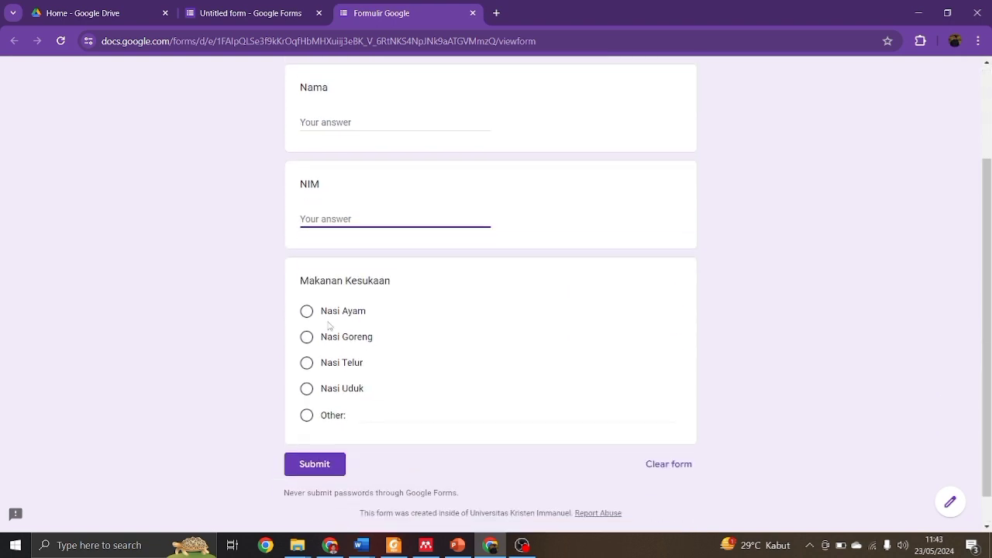
# Step: Test each Makanan Kesukaan choice in the preview, answer Other with "Mie Kuah Balado", and return to the form editor
pyautogui.click(307, 310)
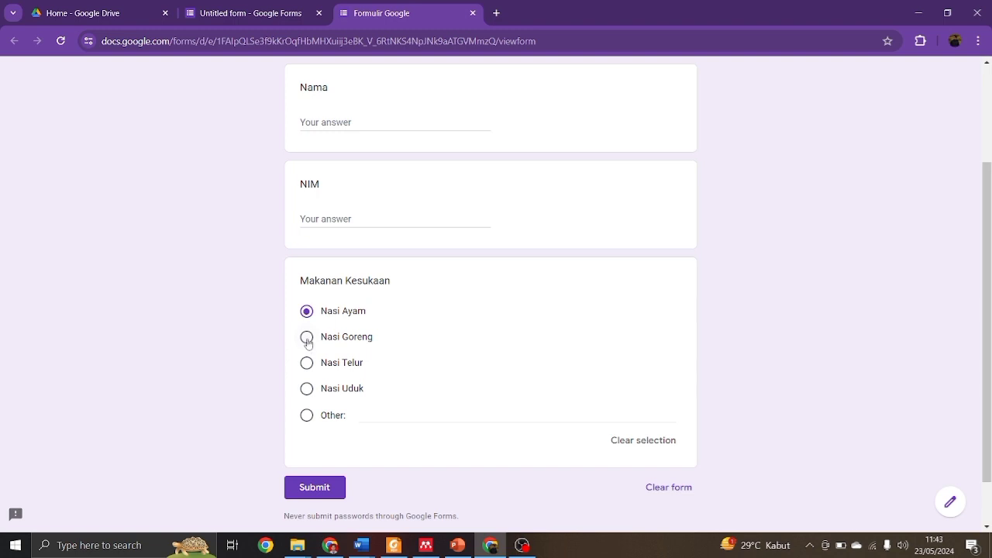
pyautogui.click(307, 343)
pyautogui.click(307, 362)
pyautogui.click(307, 388)
pyautogui.click(310, 419)
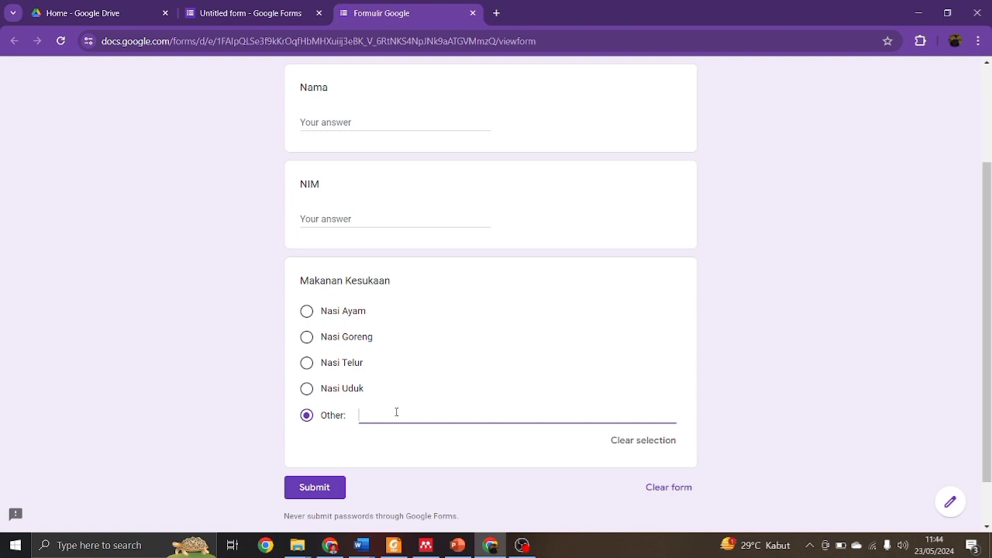
pyautogui.write('Mie Kuah Balado')
pyautogui.hotkey('ctrl', 'shift', 'Tab')
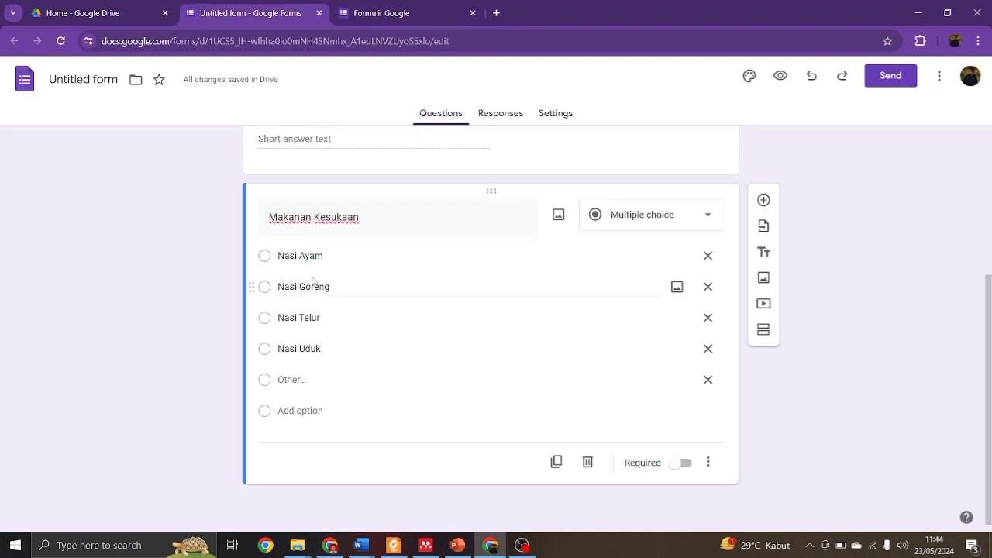
# Step: Add a fourth question titled "Makanan Kesukaan" with the Checkboxes type
pyautogui.click(764, 201)
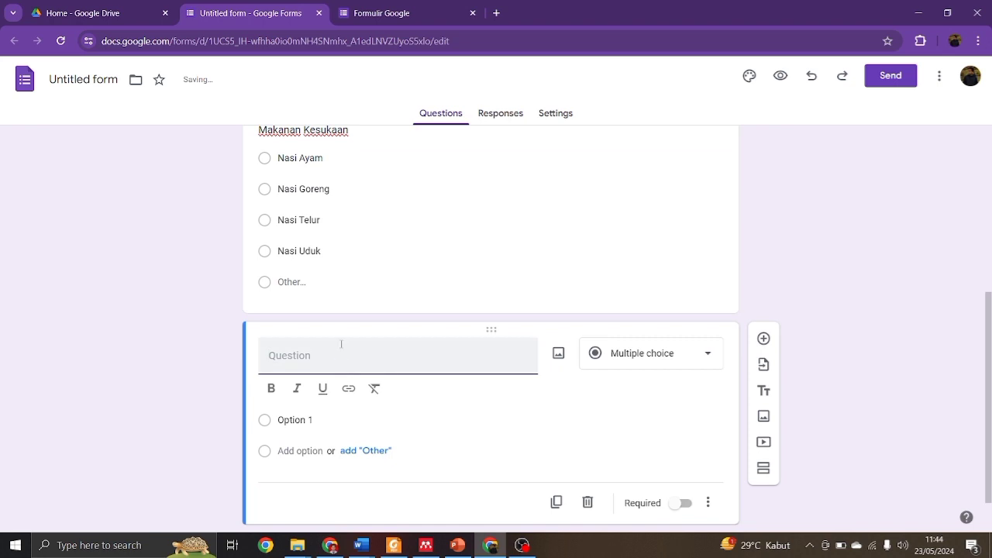
pyautogui.write('Makanan ')
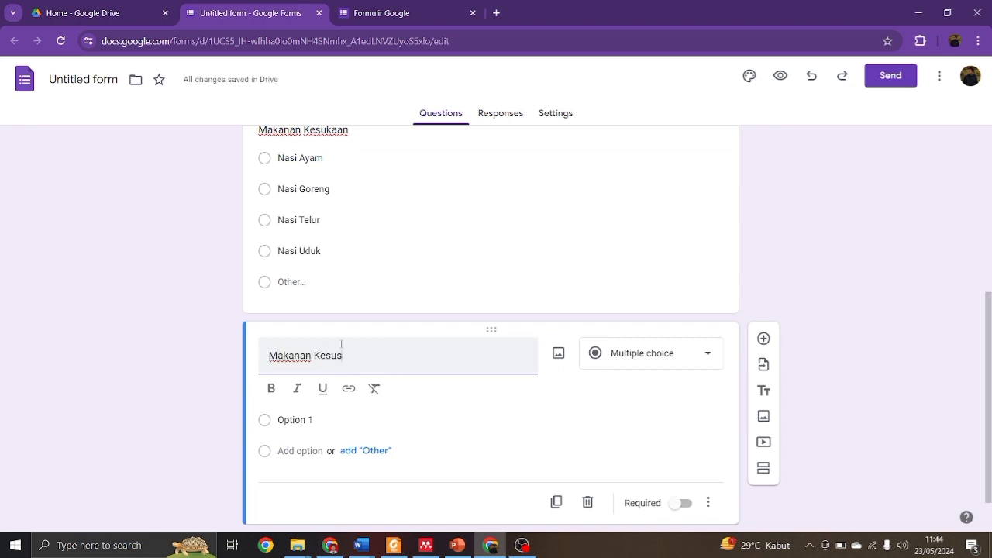
pyautogui.write('Kesukaan')
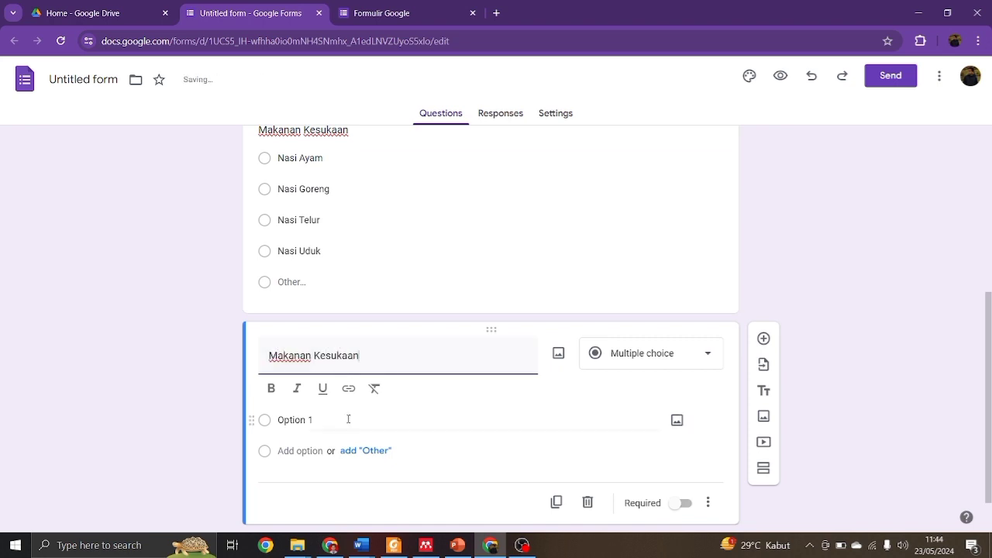
pyautogui.click(611, 363)
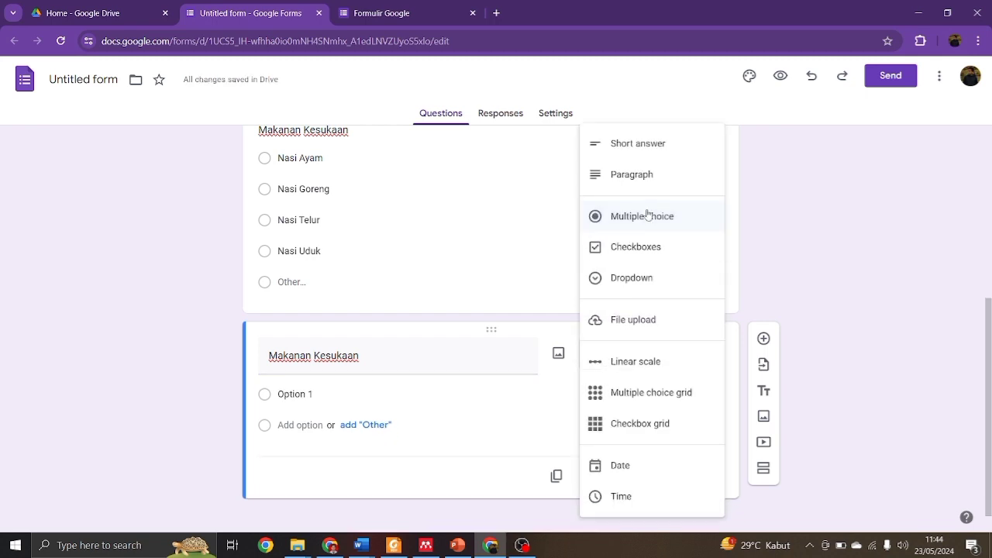
pyautogui.click(655, 247)
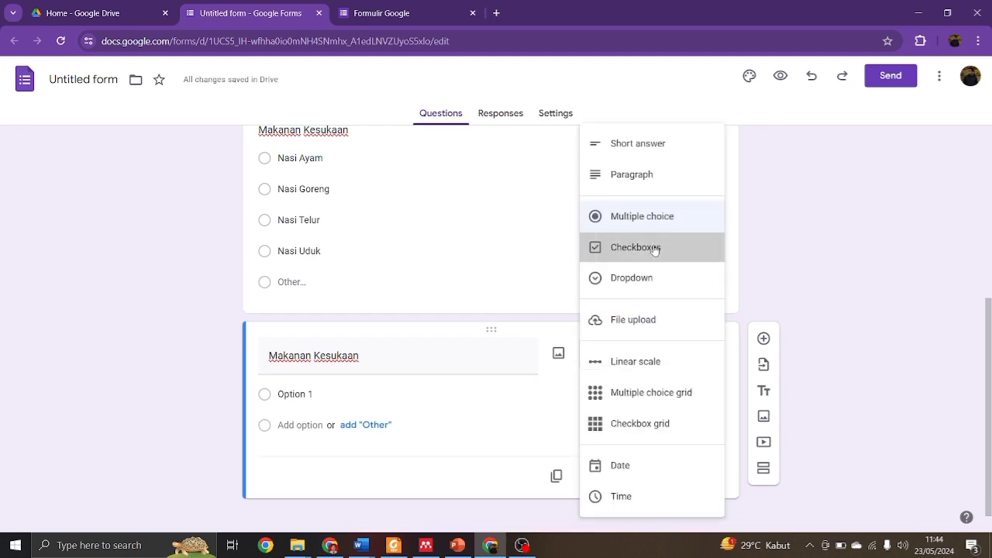
# Step: Enter "Nasi Ayam" as the first option of the checkbox question
pyautogui.click(283, 396)
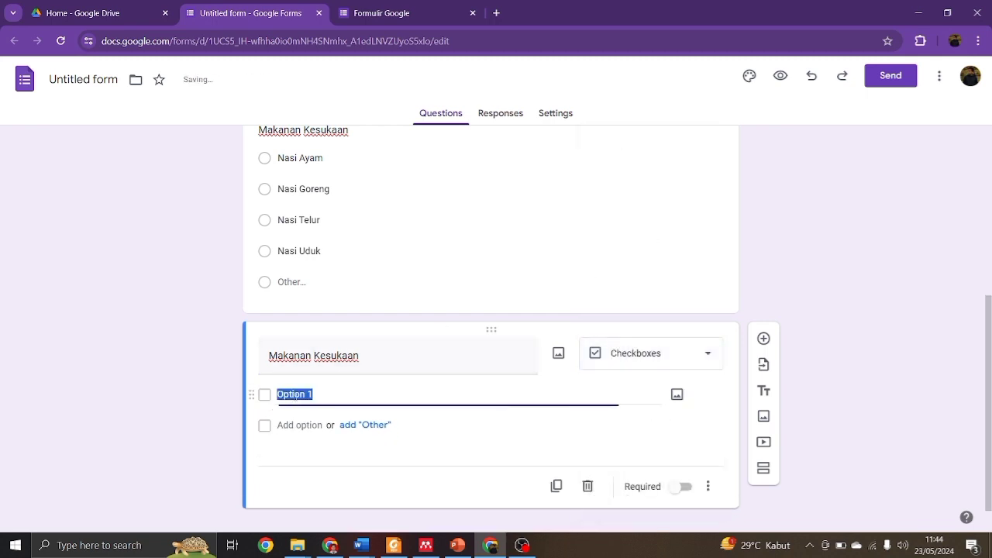
pyautogui.write('Nasi Ayama')
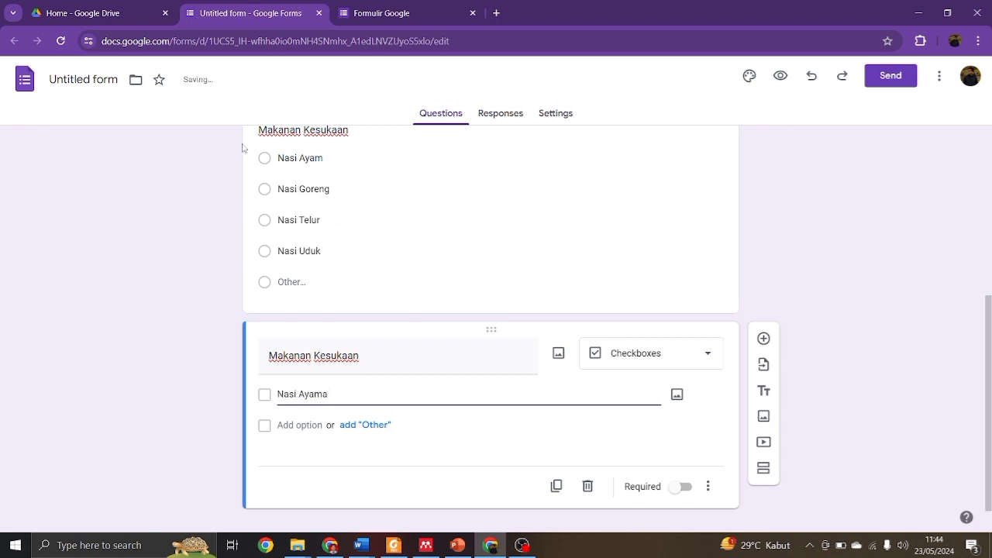
pyautogui.press('BackSpace')
pyautogui.rightClick(243, 145)
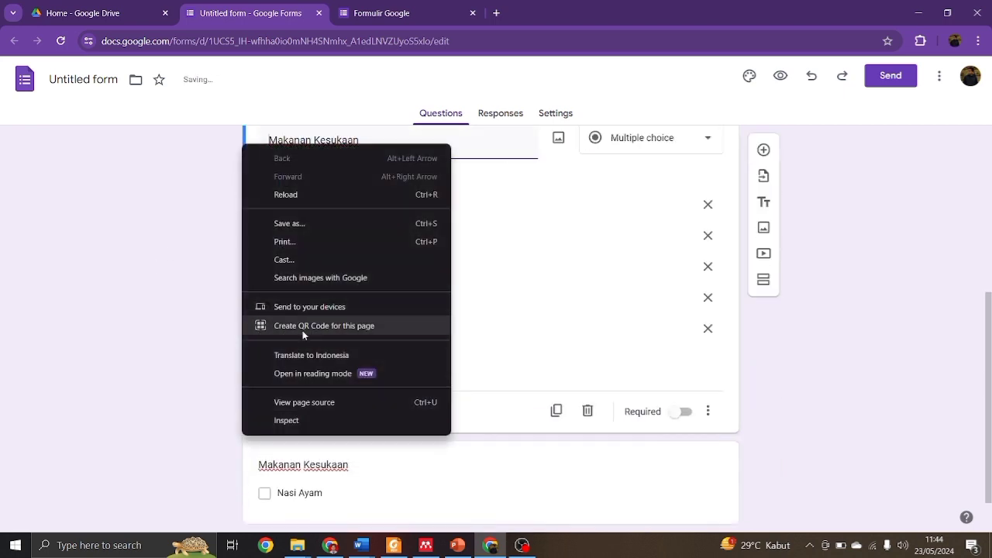
pyautogui.click(253, 459)
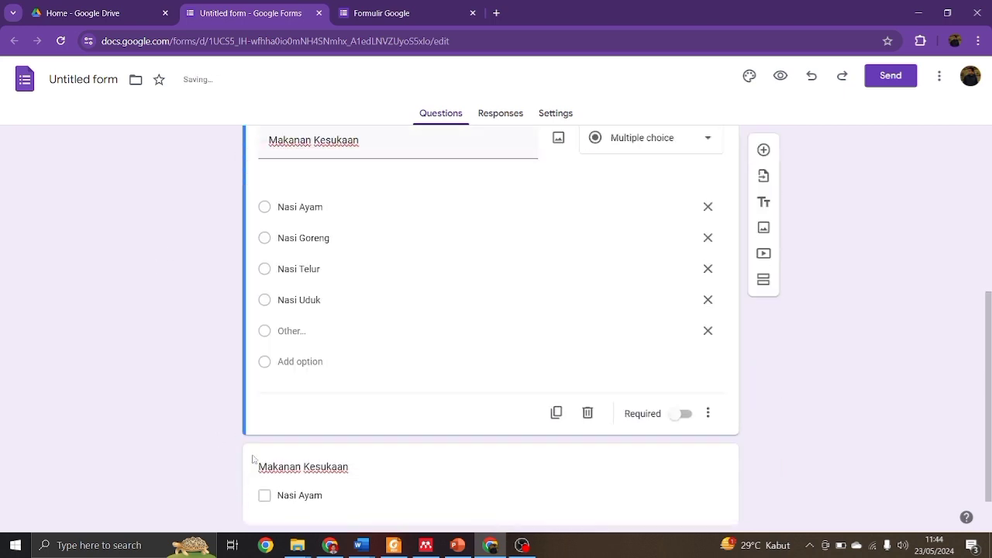
pyautogui.click(296, 457)
# Step: Add the options "Nasi Goreng", "Nasi Telur" and "Nasi Uduk" to the checkbox question
pyautogui.click(287, 403)
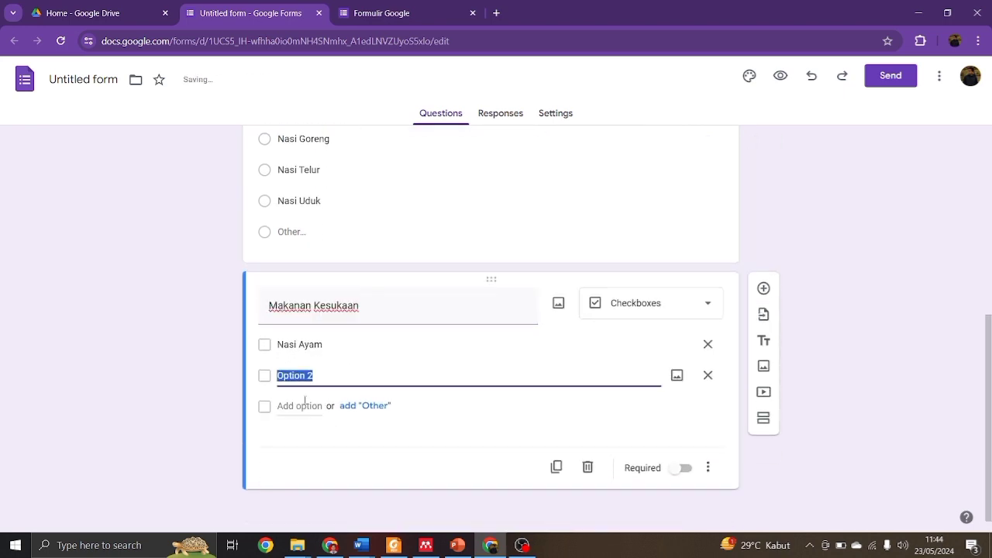
pyautogui.write('Nasi T')
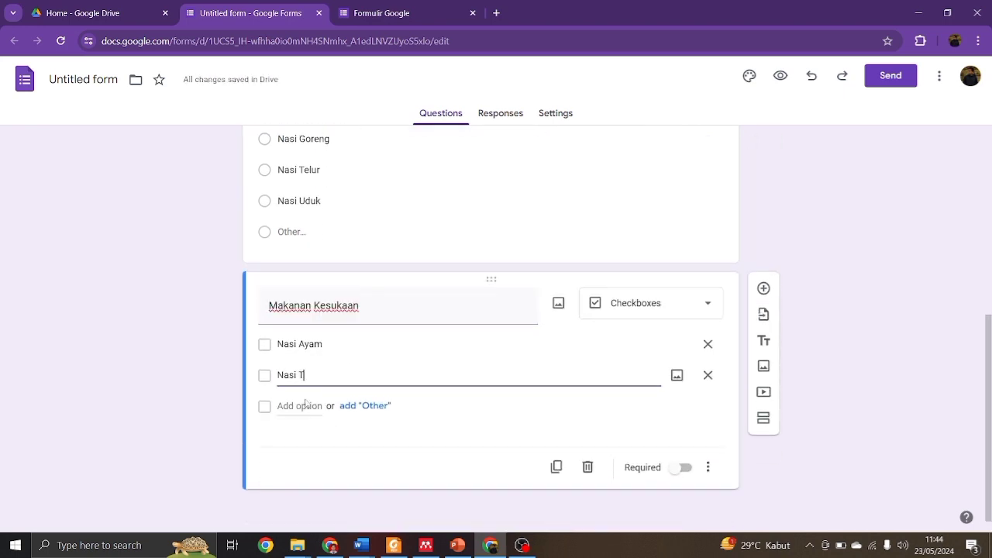
pyautogui.write('oreng')
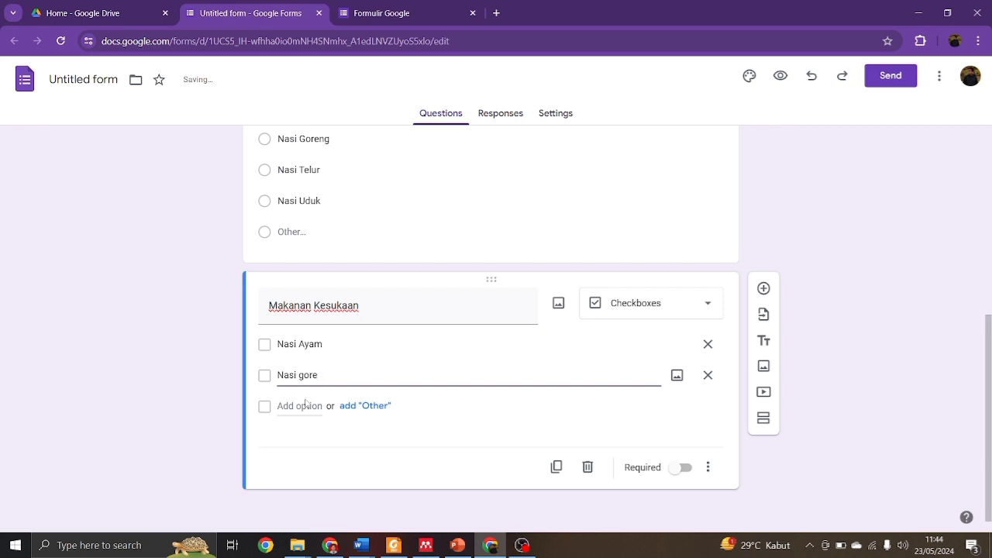
pyautogui.press('BackSpace')
pyautogui.write('Goreng')
pyautogui.click(298, 409)
pyautogui.scroll(1, 358, 333)
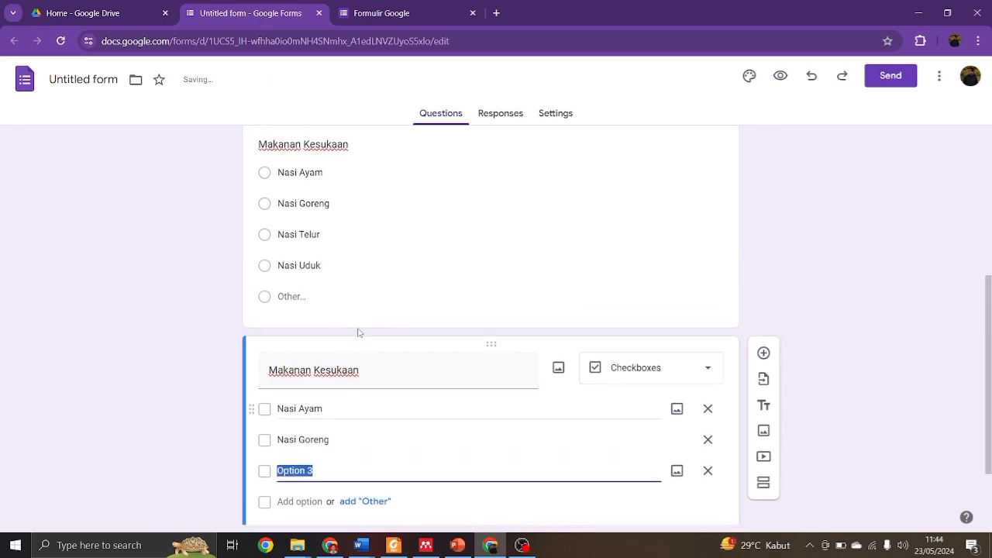
pyautogui.write('Nasi Telur')
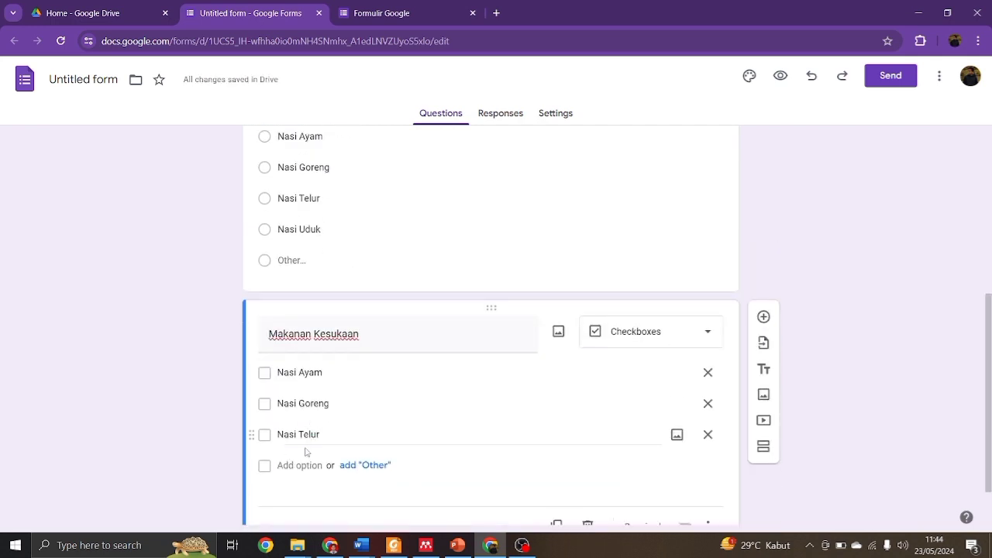
pyautogui.press('Return')
pyautogui.write('Nasi Uduk')
pyautogui.scroll(-1, 388, 417)
# Step: Replace the old preview with a fresh one, test ticking all four checkbox options, and return to the form editor
pyautogui.click(414, 6)
pyautogui.click(472, 12)
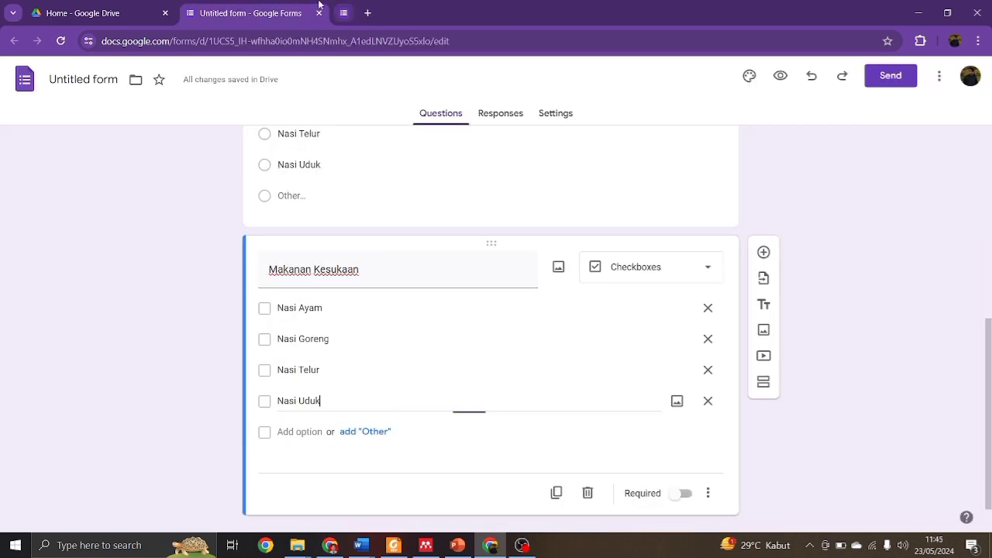
pyautogui.click(780, 75)
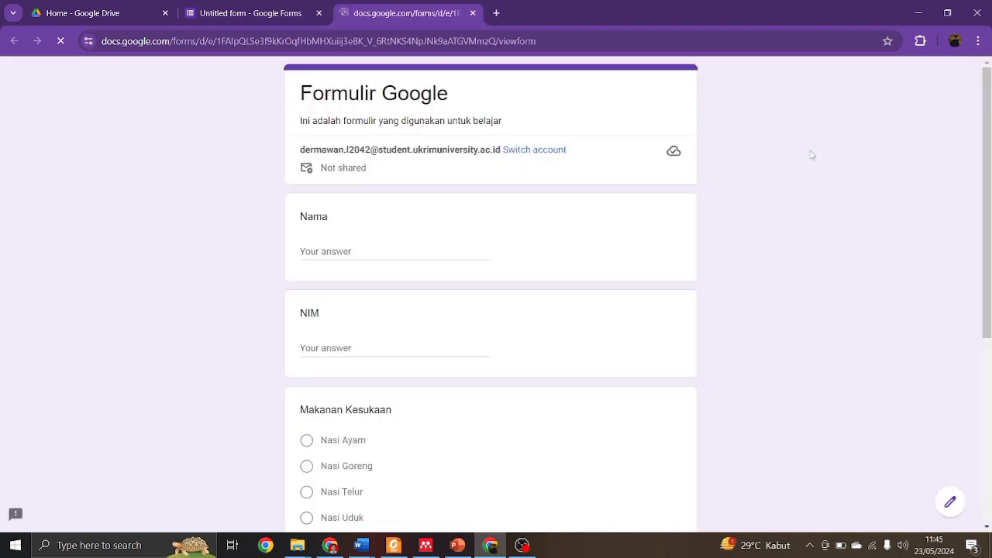
pyautogui.scroll(-5, 618, 259)
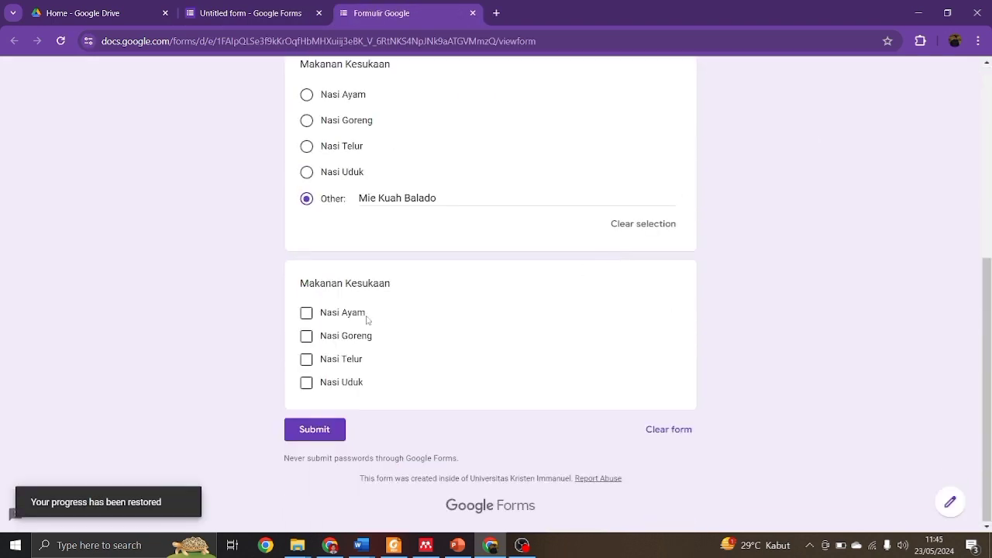
pyautogui.click(306, 312)
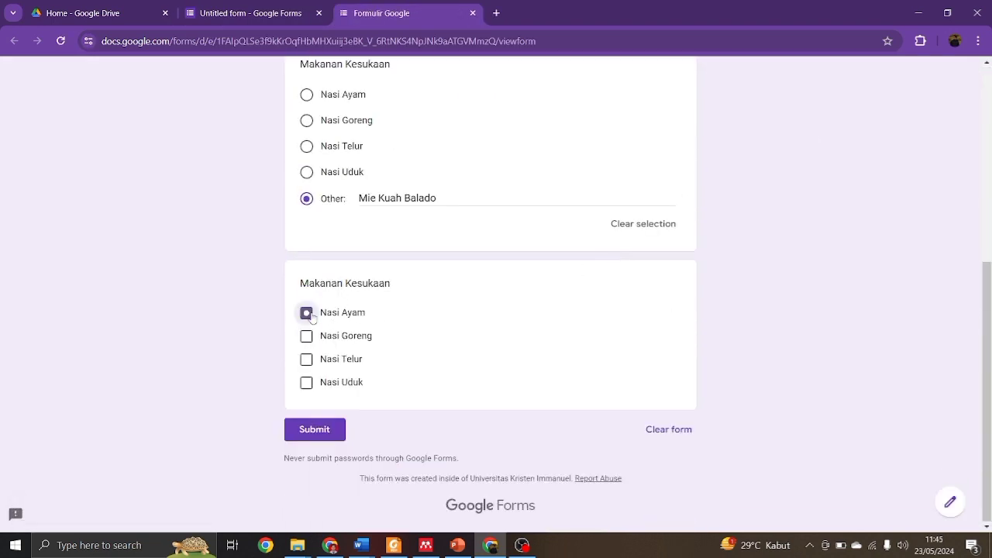
pyautogui.click(307, 361)
pyautogui.click(306, 336)
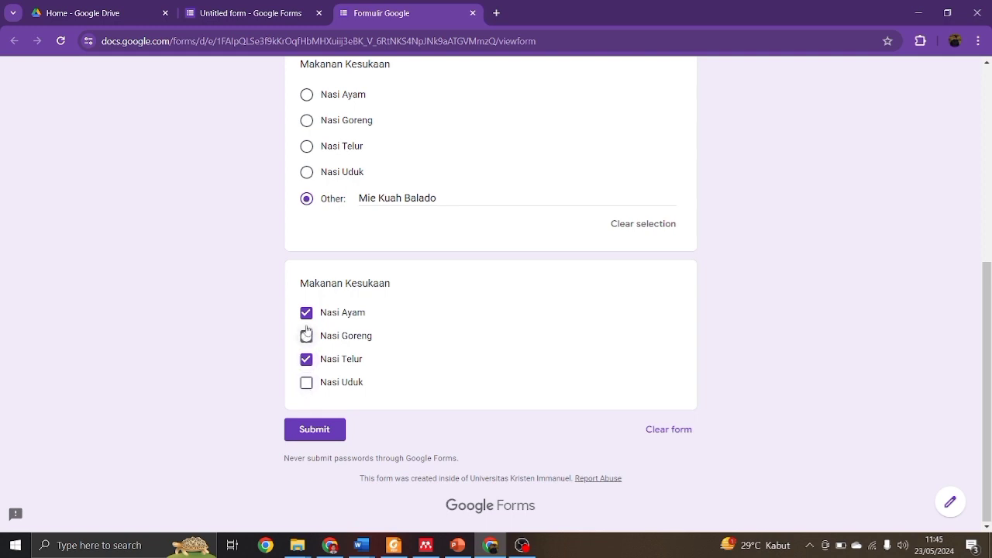
pyautogui.click(307, 383)
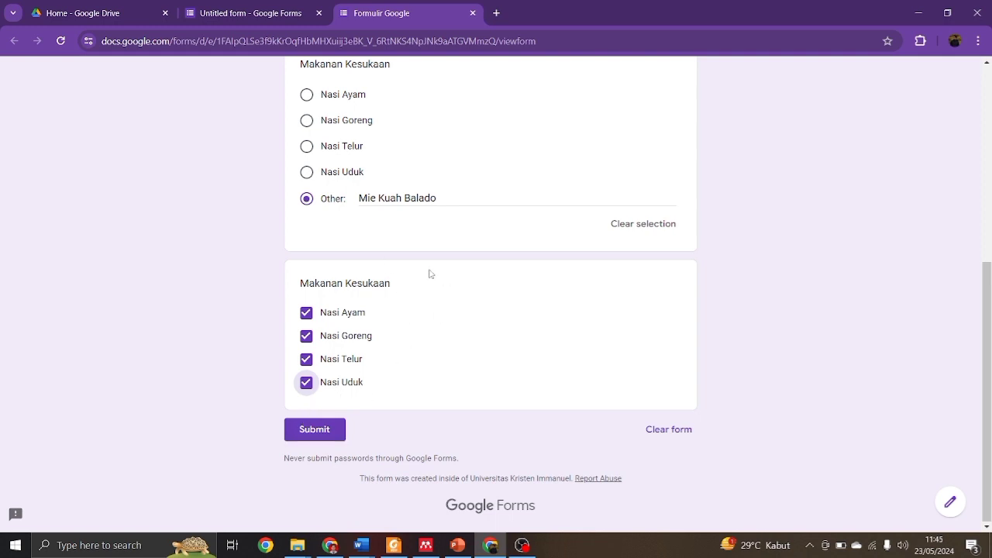
pyautogui.click(312, 6)
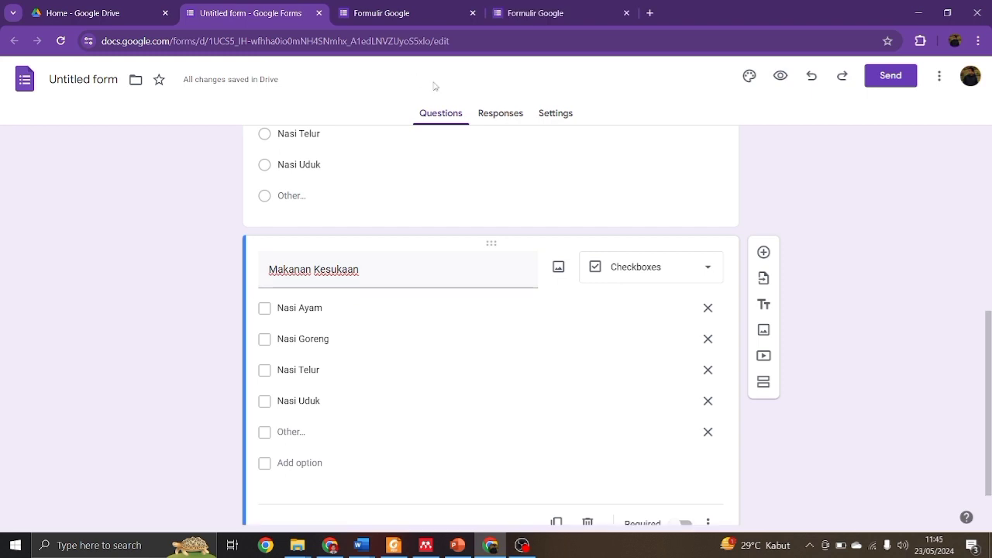
# Step: Add a fifth question titled "Semester" with the Dropdown type
pyautogui.click(764, 252)
pyautogui.click(681, 340)
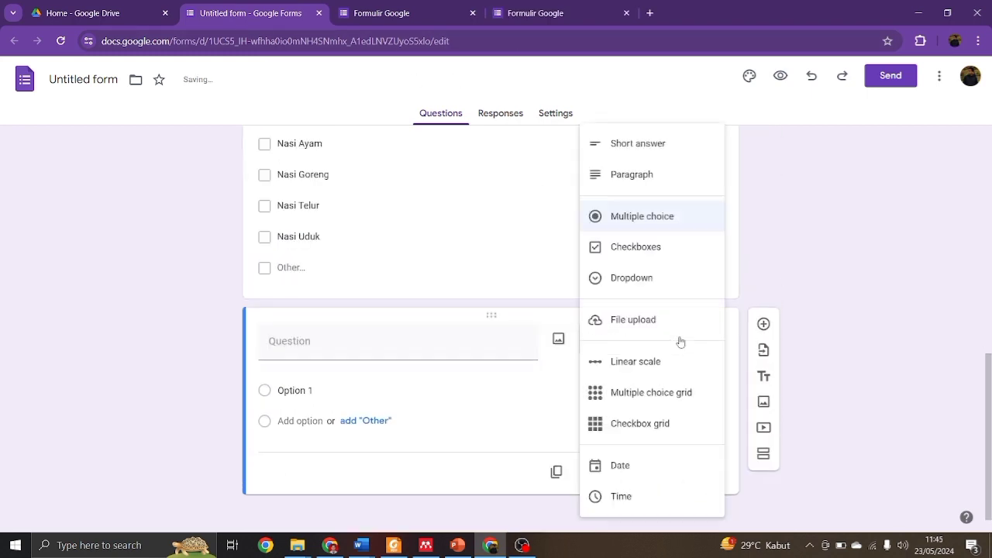
pyautogui.click(629, 280)
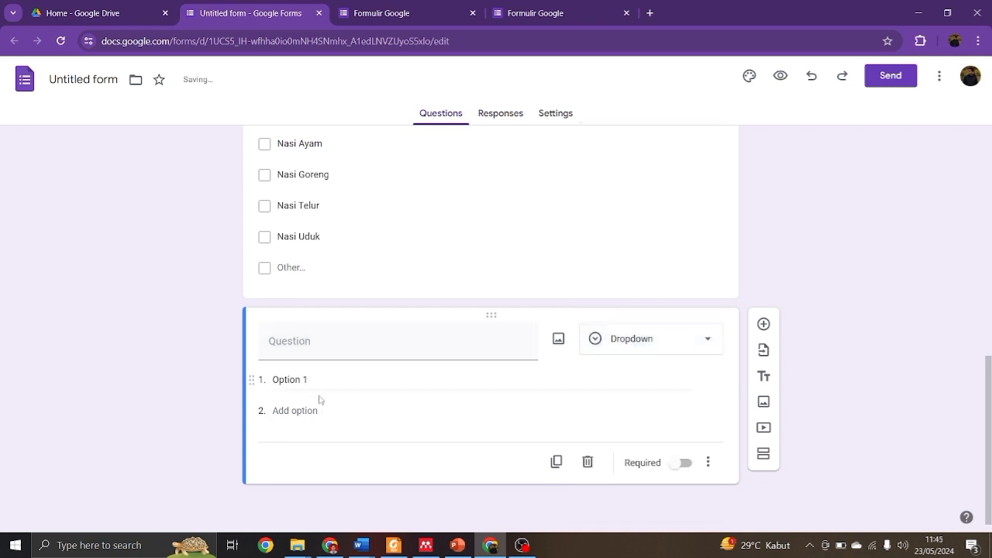
pyautogui.click(353, 380)
pyautogui.click(354, 349)
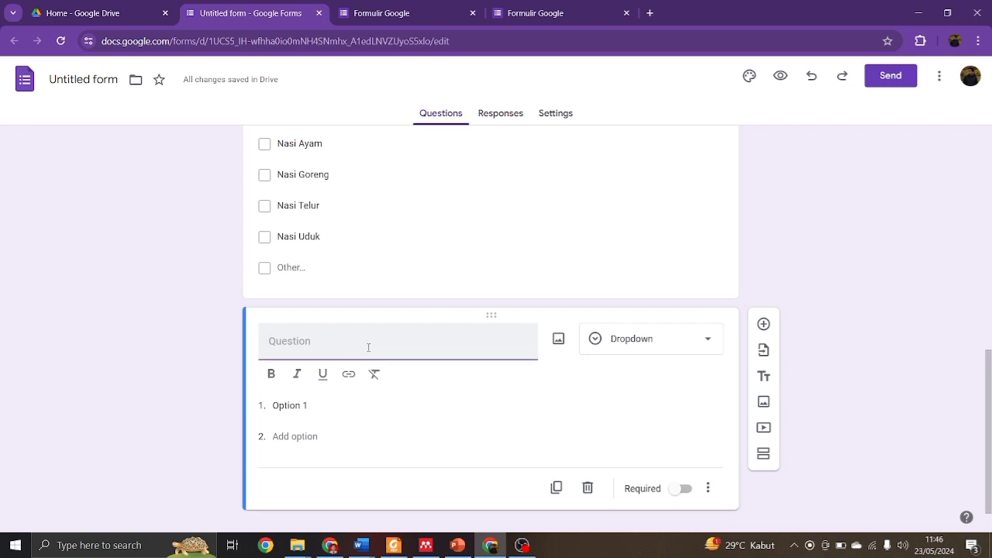
pyautogui.write('Semester')
# Step: Enter "Semester 1", "Semester 2" and "Semester 3" as the first three options of the dropdown question
pyautogui.click(338, 380)
pyautogui.write('Sem')
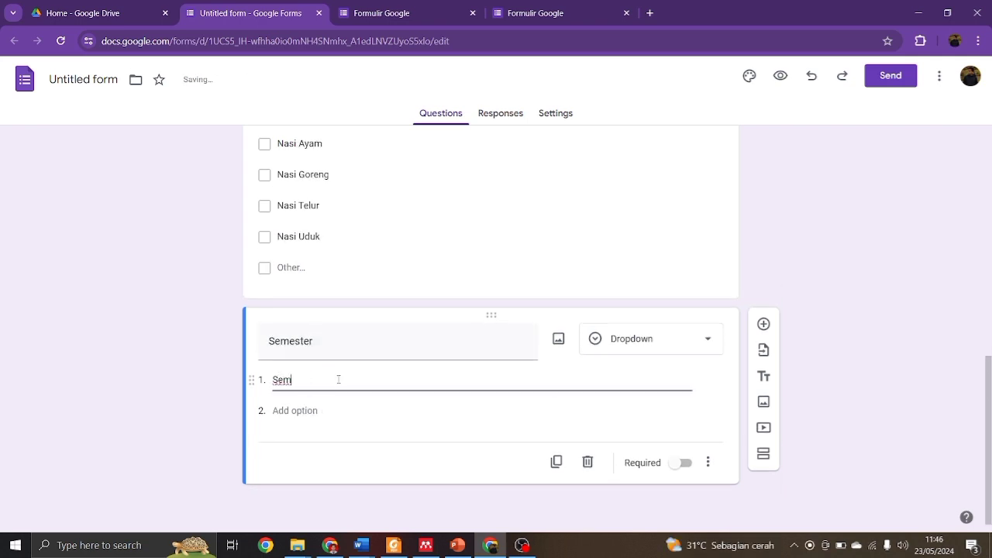
pyautogui.write('ester 1')
pyautogui.press('Return')
pyautogui.write('Semester 2')
pyautogui.press('Return')
pyautogui.write('Semester 1')
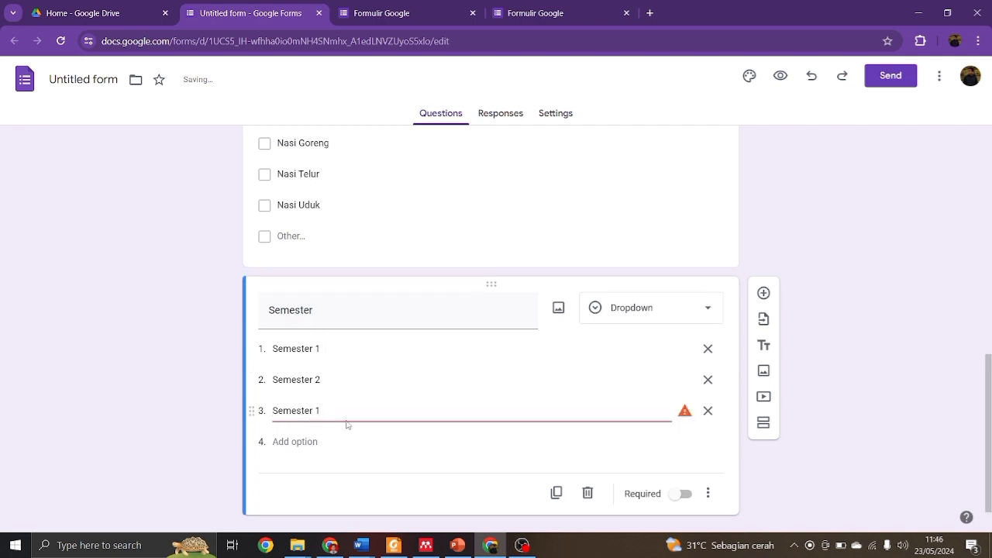
pyautogui.press('BackSpace')
pyautogui.press('3')
# Step: Add the options "Semester 4" and "Semester 5" to the dropdown question
pyautogui.click(319, 439)
pyautogui.write('Semester 1')
pyautogui.press('BackSpace')
pyautogui.press('4')
pyautogui.scroll(-1, 307, 437)
pyautogui.click(335, 411)
pyautogui.write('Semester 1')
pyautogui.press('BackSpace')
pyautogui.press('5')
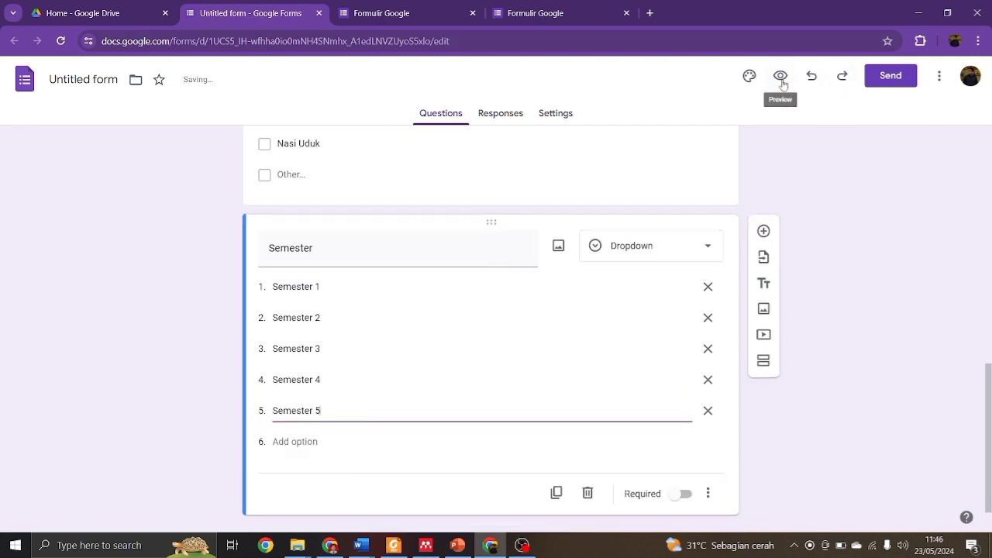
# Step: Preview the form, expand the Semester dropdown to check its options, and return to the form editor
pyautogui.click(781, 76)
pyautogui.scroll(-10, 377, 364)
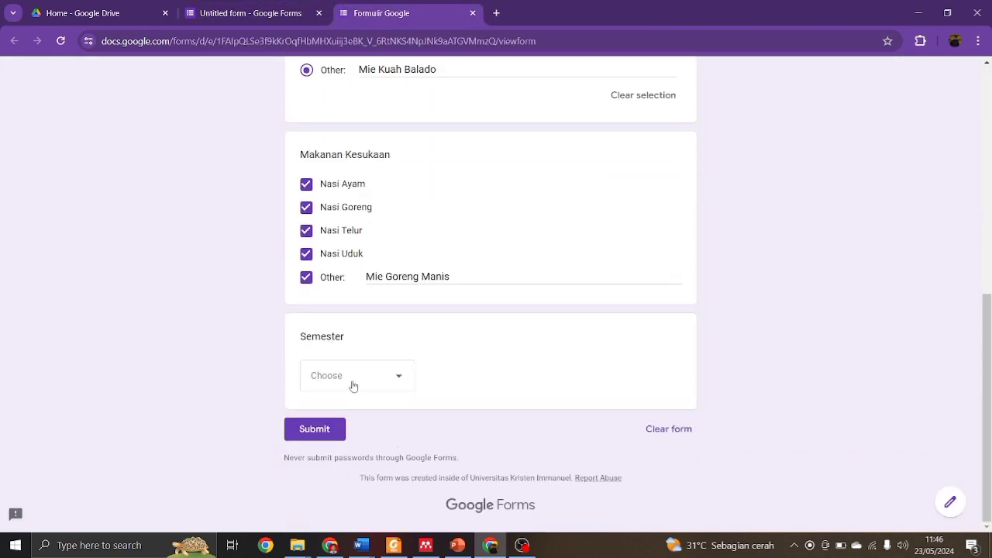
pyautogui.moveTo(322, 336); pyautogui.dragTo(428, 347)
pyautogui.click(401, 380)
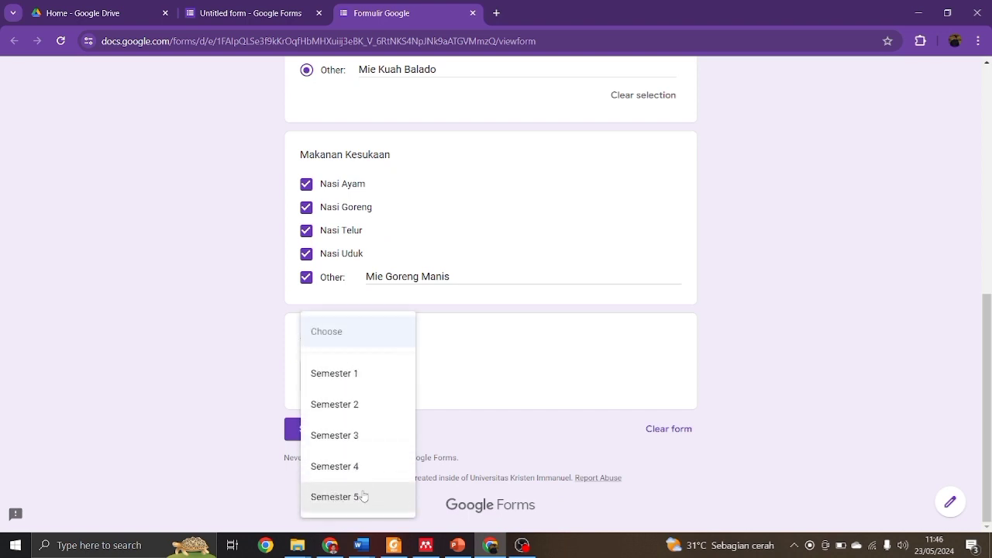
pyautogui.click(446, 387)
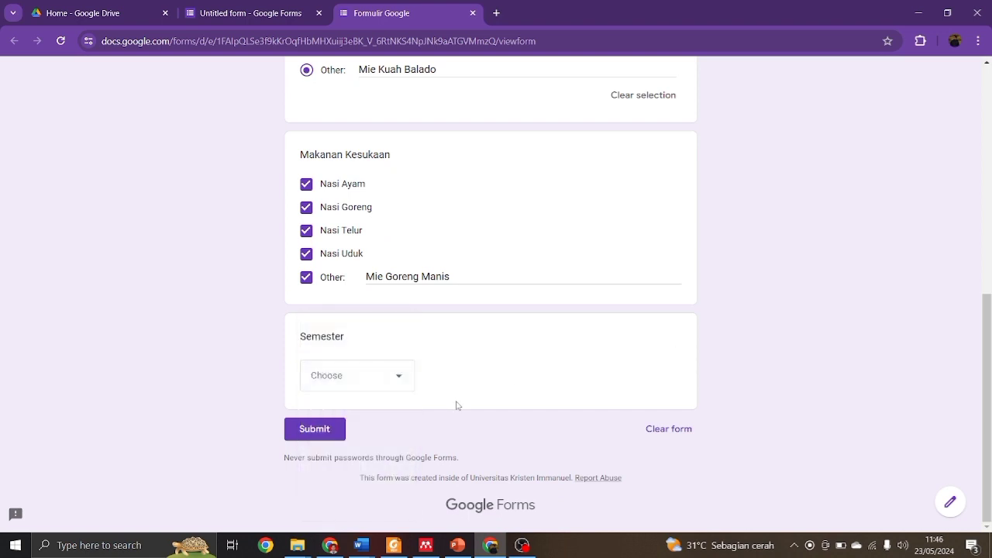
pyautogui.click(248, 14)
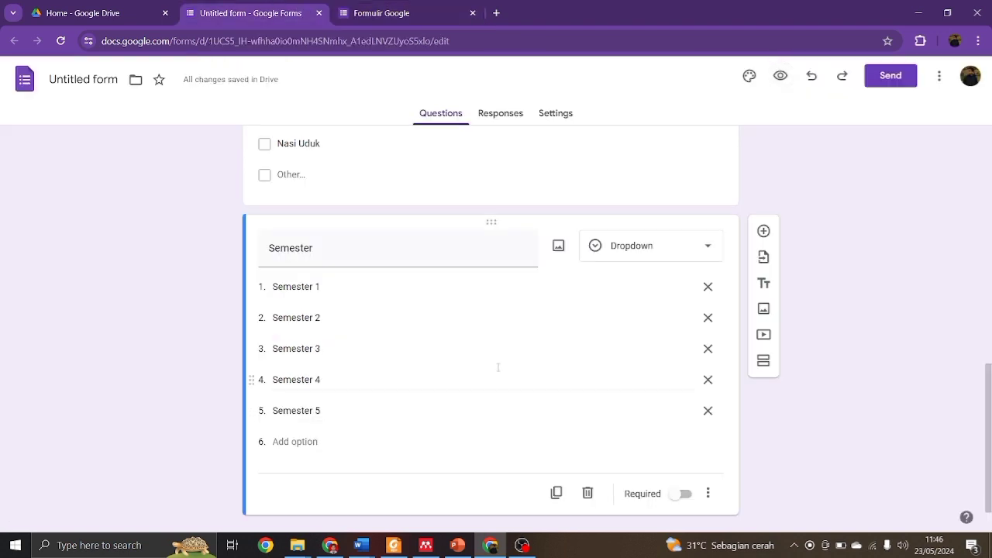
# Step: Add a new question of the File upload type and accept letting respondents upload files to Drive
pyautogui.scroll(-1, 483, 382)
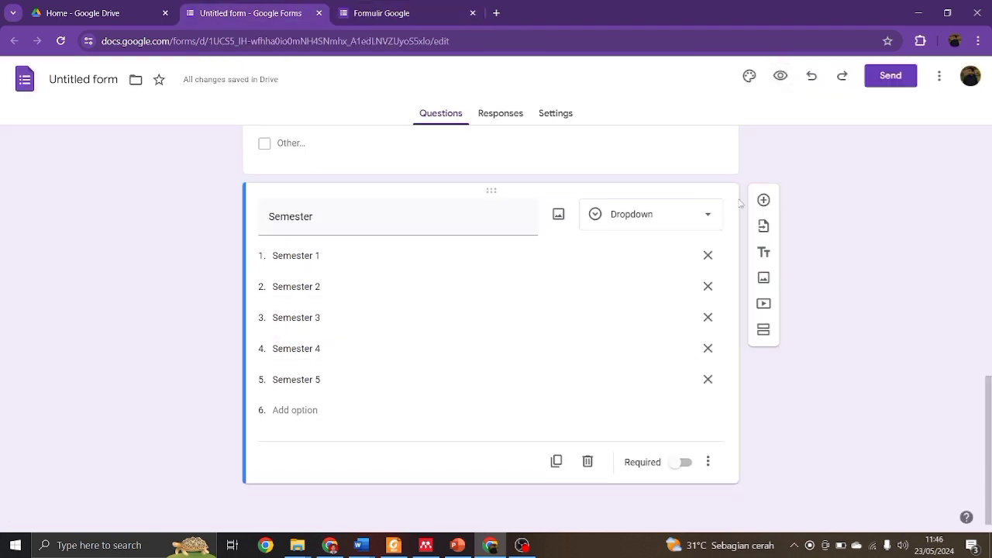
pyautogui.click(764, 201)
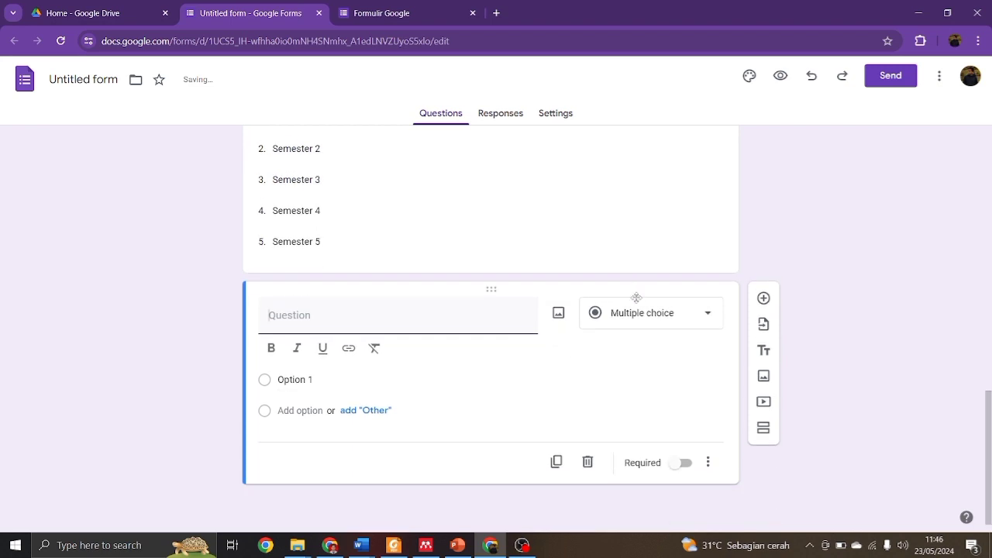
pyautogui.click(629, 318)
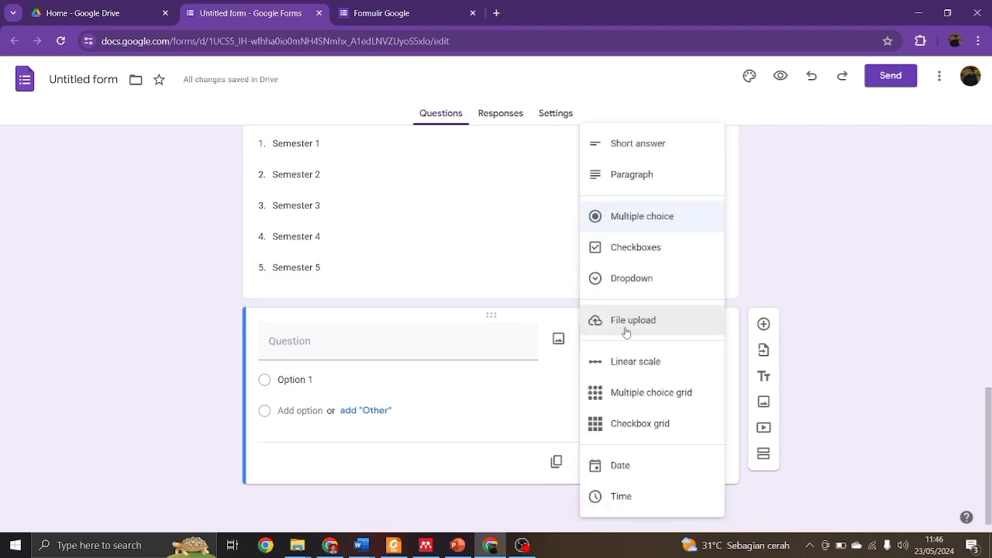
pyautogui.click(628, 327)
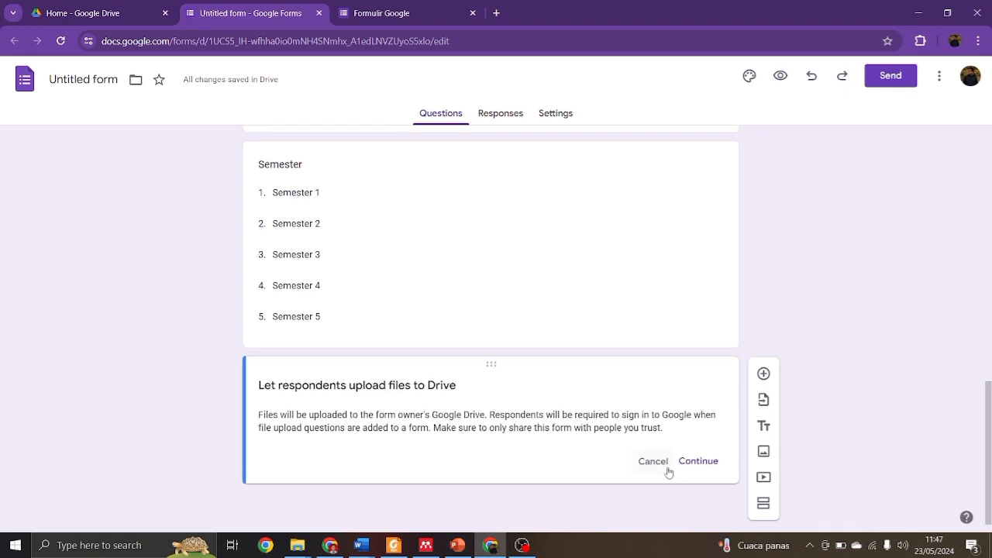
pyautogui.click(697, 462)
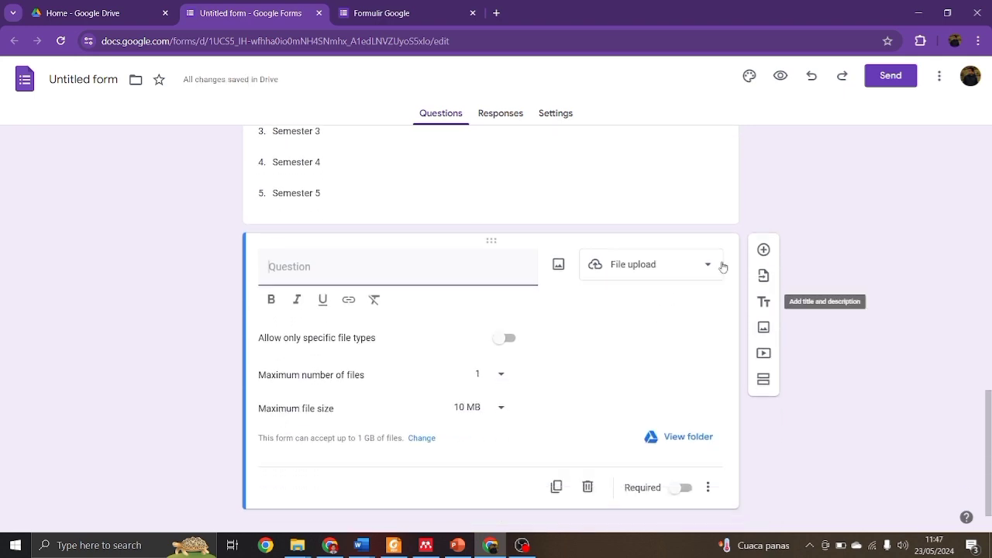
# Step: Title the file upload question "Upload CV mu disini"
pyautogui.click(317, 264)
pyautogui.write('CV')
pyautogui.press('BackSpace')
pyautogui.press('BackSpace')
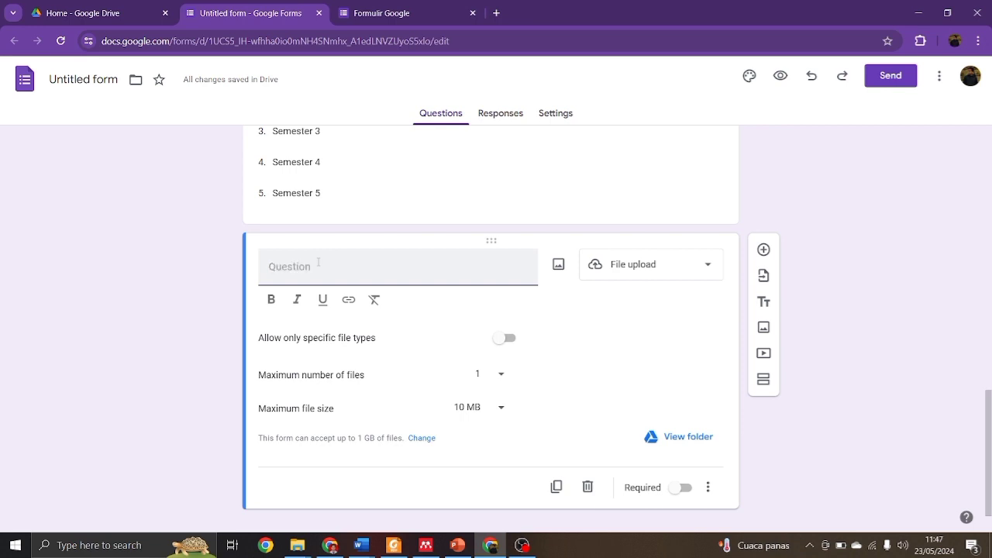
pyautogui.write('Uo')
pyautogui.press('BackSpace')
pyautogui.write('p')
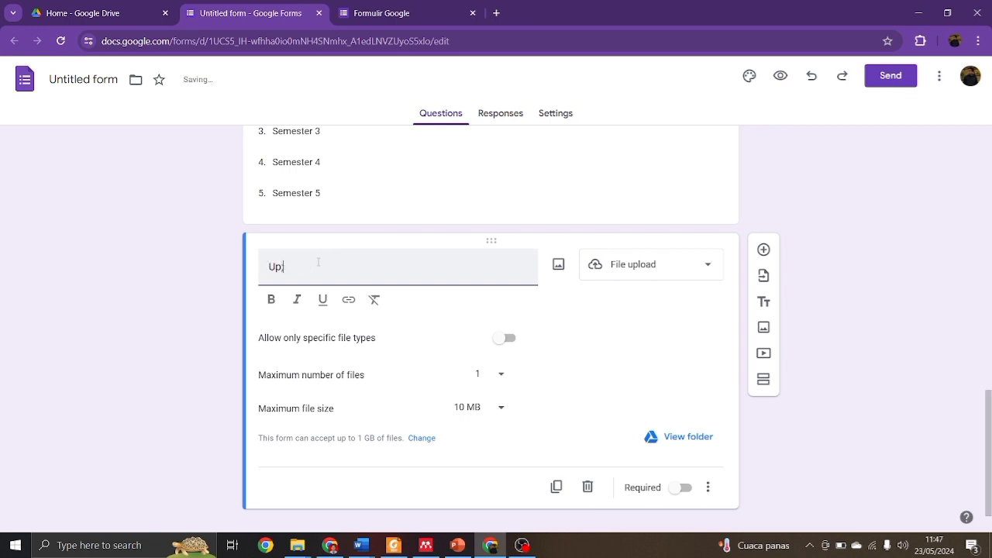
pyautogui.write('load CV mu disini')
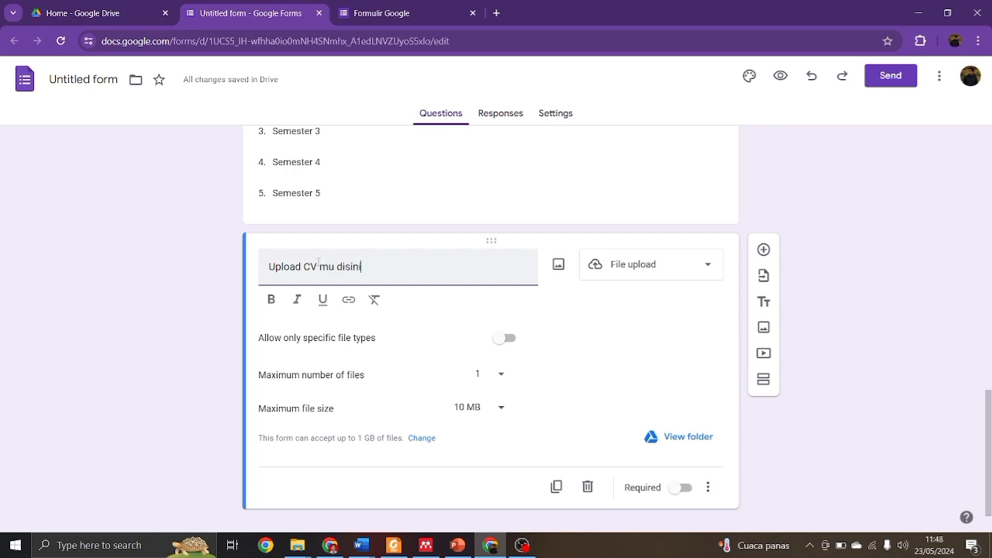
# Step: Restrict the file upload question to PDF files only, with a maximum file size of 10 MB
pyautogui.click(504, 341)
pyautogui.click(504, 314)
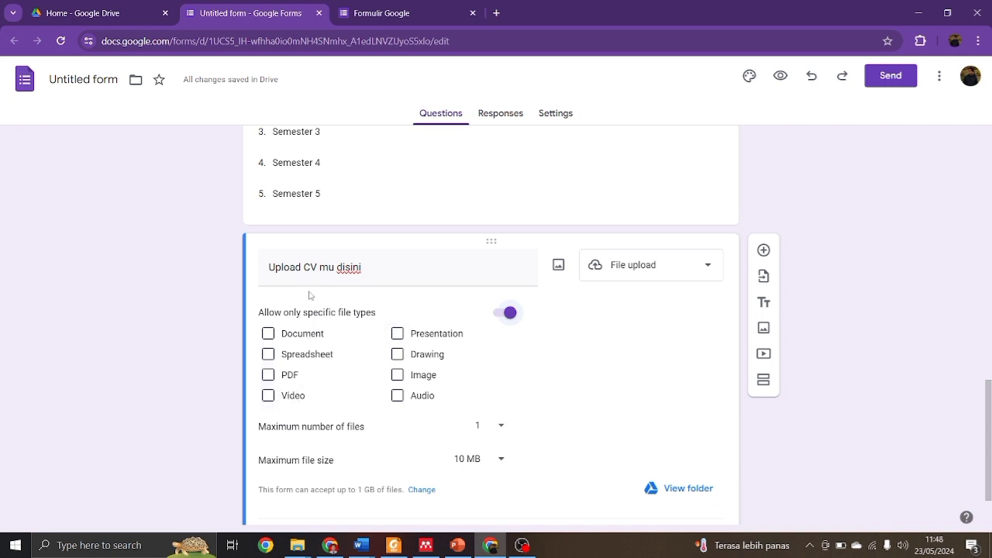
pyautogui.click(267, 395)
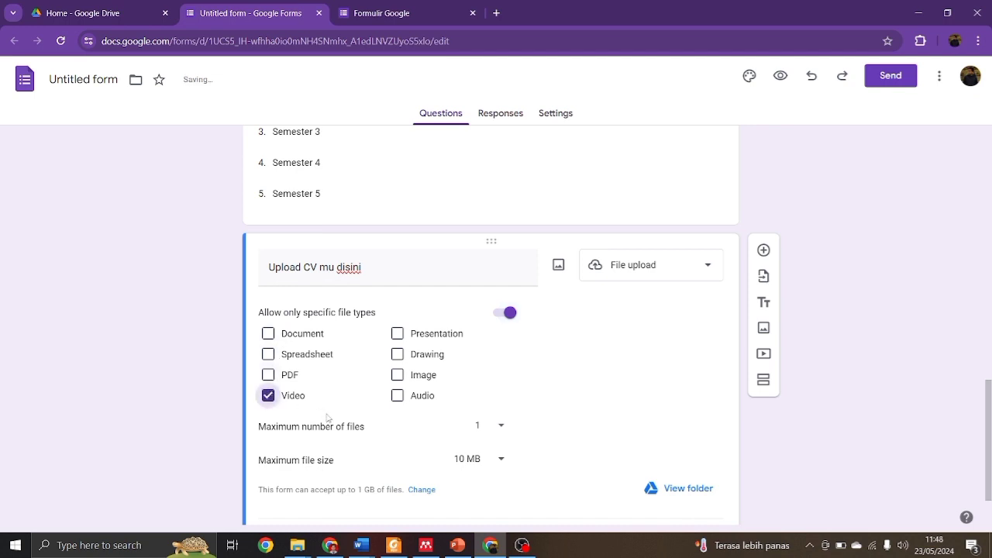
pyautogui.click(268, 396)
pyautogui.click(268, 374)
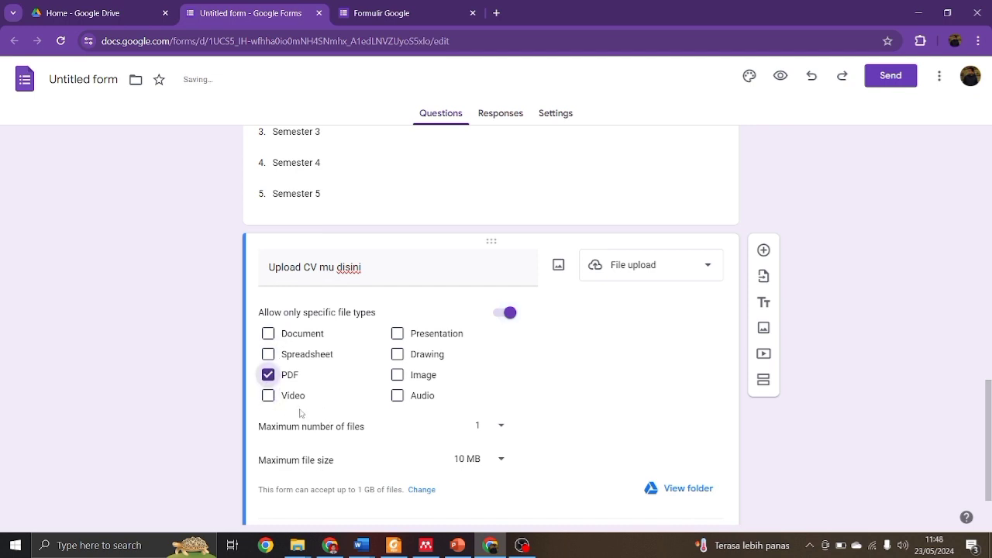
pyautogui.click(268, 396)
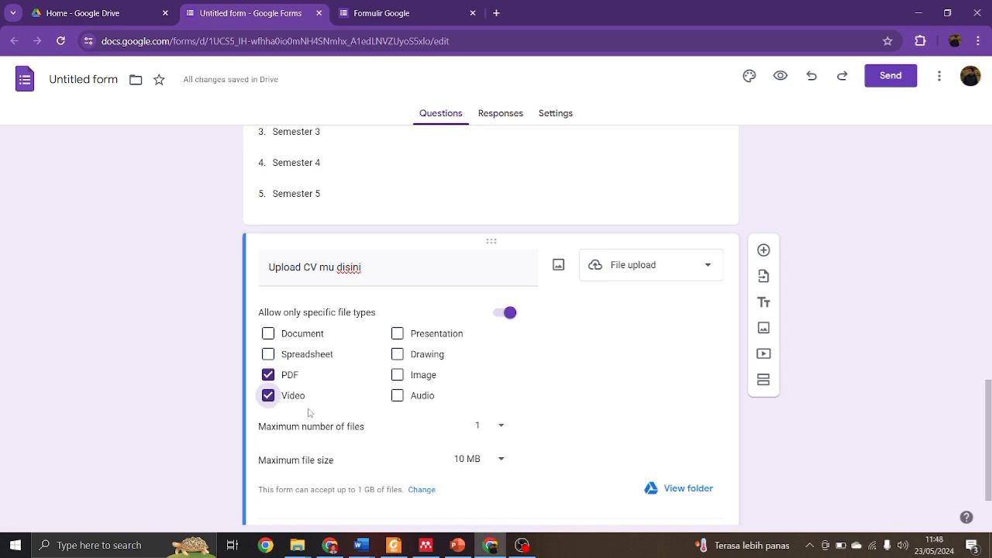
pyautogui.click(269, 397)
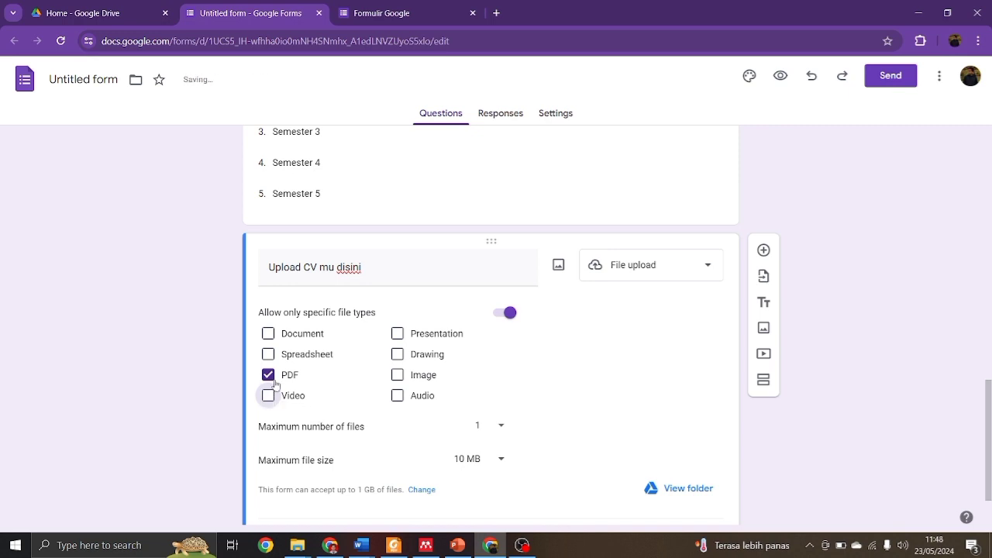
pyautogui.click(269, 394)
pyautogui.click(270, 376)
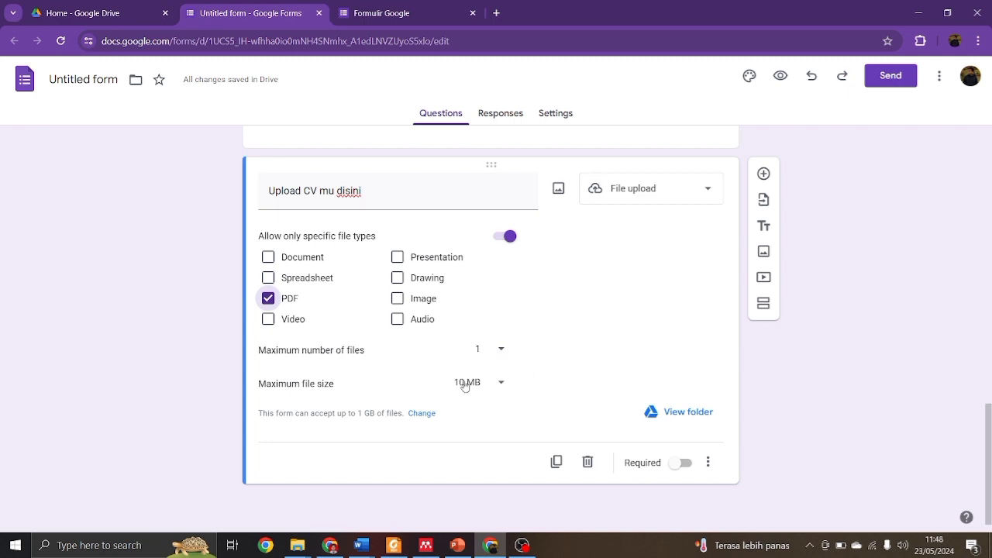
pyautogui.click(498, 384)
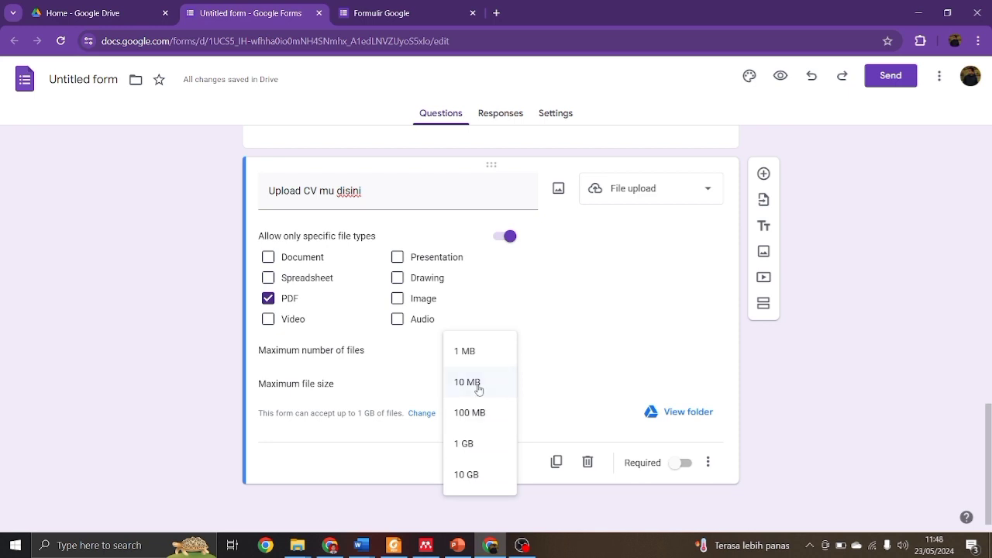
pyautogui.click(478, 388)
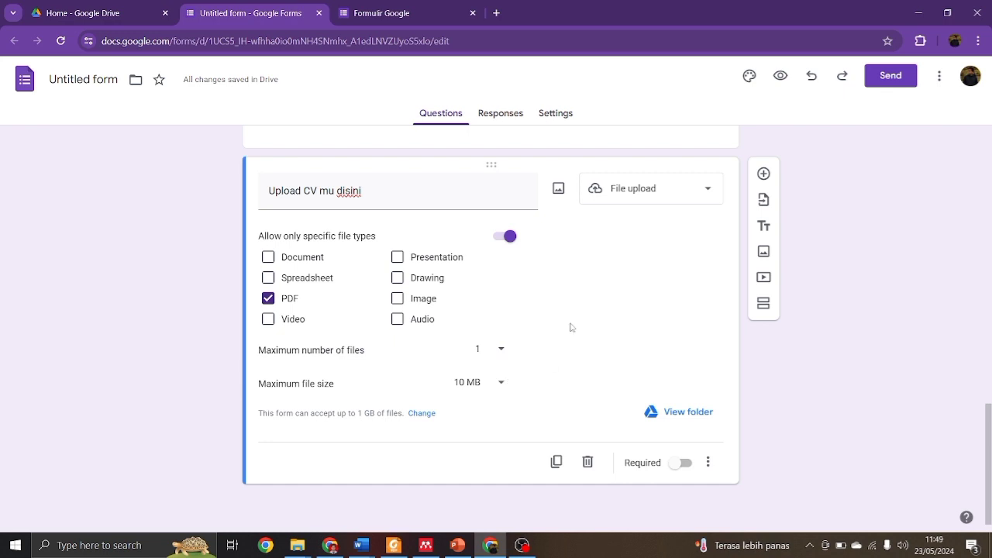
# Step: Refresh the form preview, check the CV question's file picker without adding a file, and return to the form editor
pyautogui.click(419, 16)
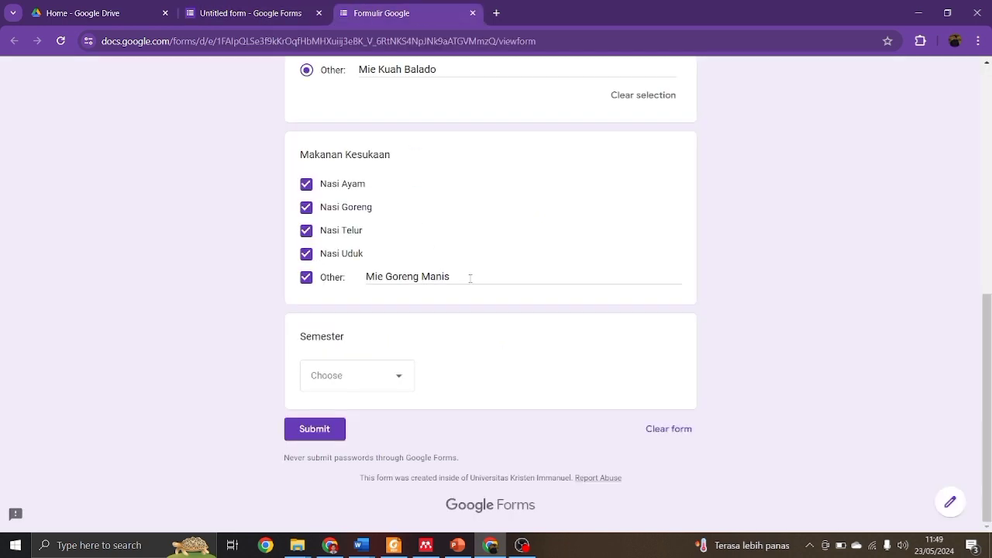
pyautogui.press('F5')
pyautogui.scroll(-2, 373, 347)
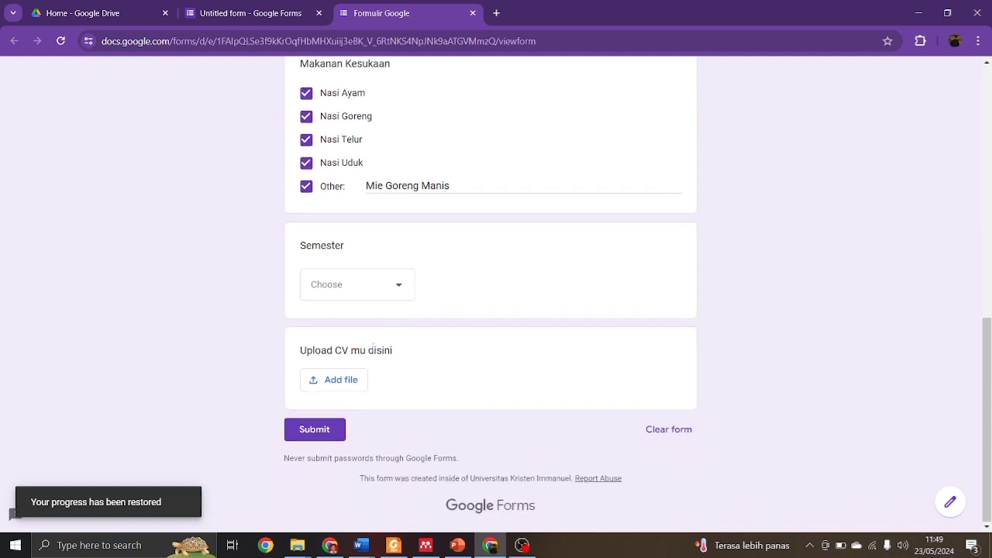
pyautogui.moveTo(335, 350); pyautogui.dragTo(373, 351)
pyautogui.click(316, 380)
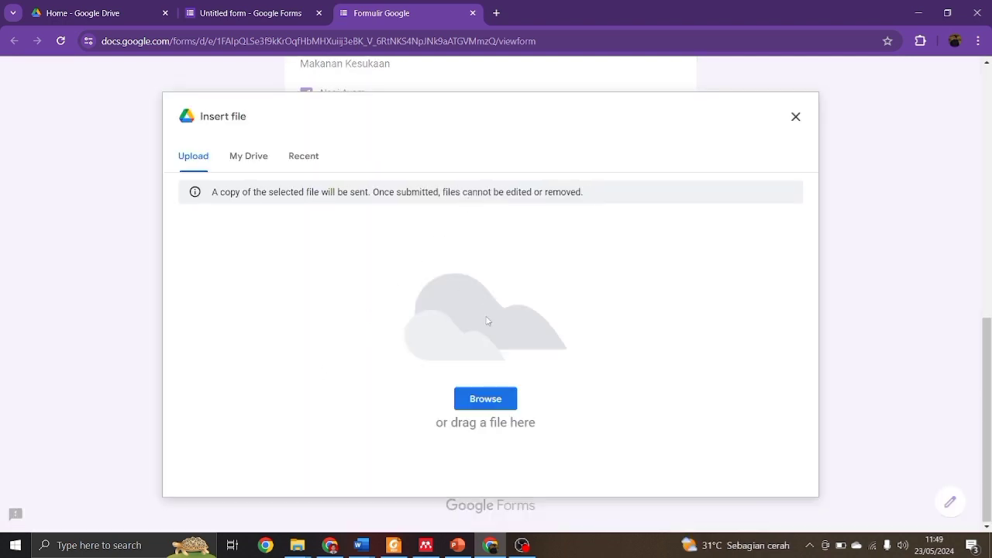
pyautogui.click(795, 116)
pyautogui.click(331, 386)
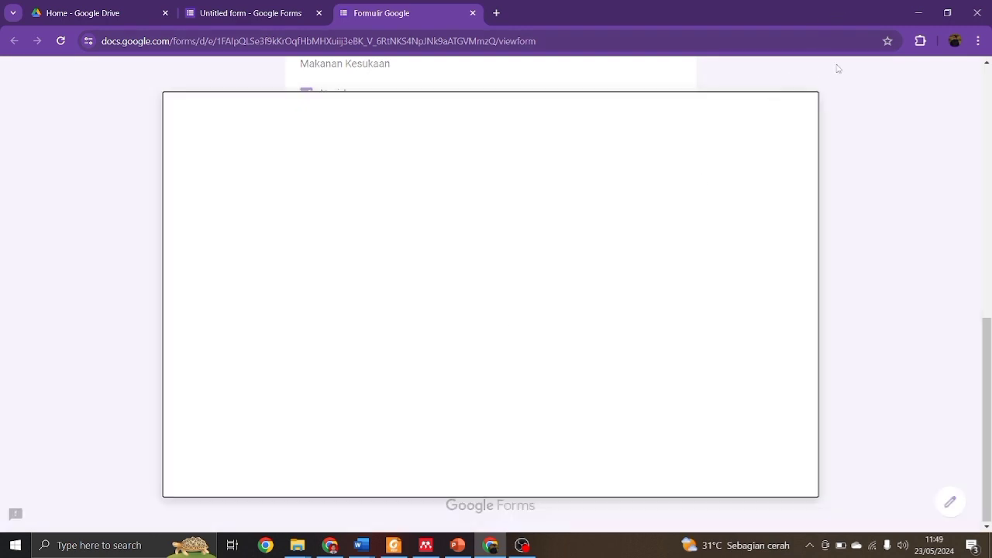
pyautogui.click(799, 120)
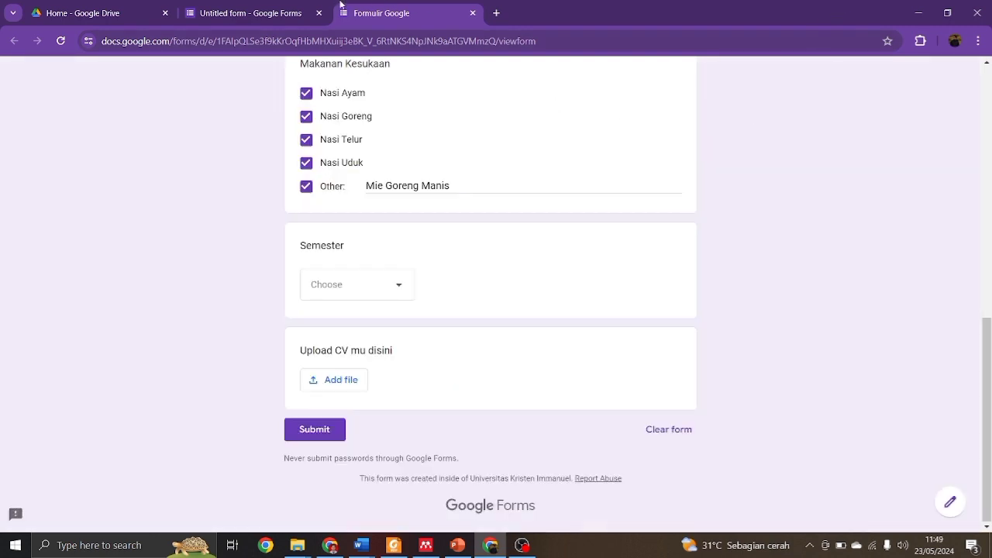
pyautogui.click(296, 11)
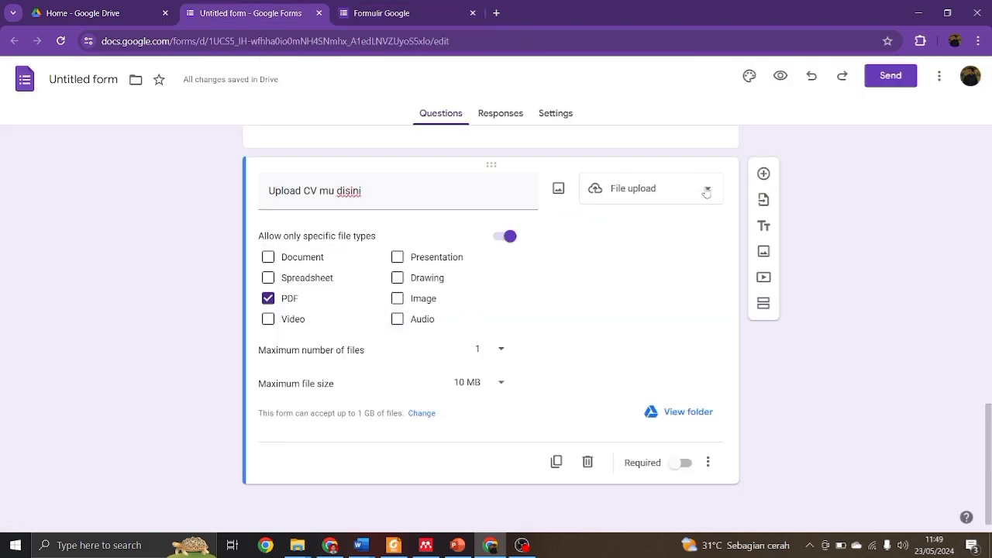
# Step: Add a new question of the Linear scale type below the CV upload question
pyautogui.click(764, 174)
pyautogui.click(672, 347)
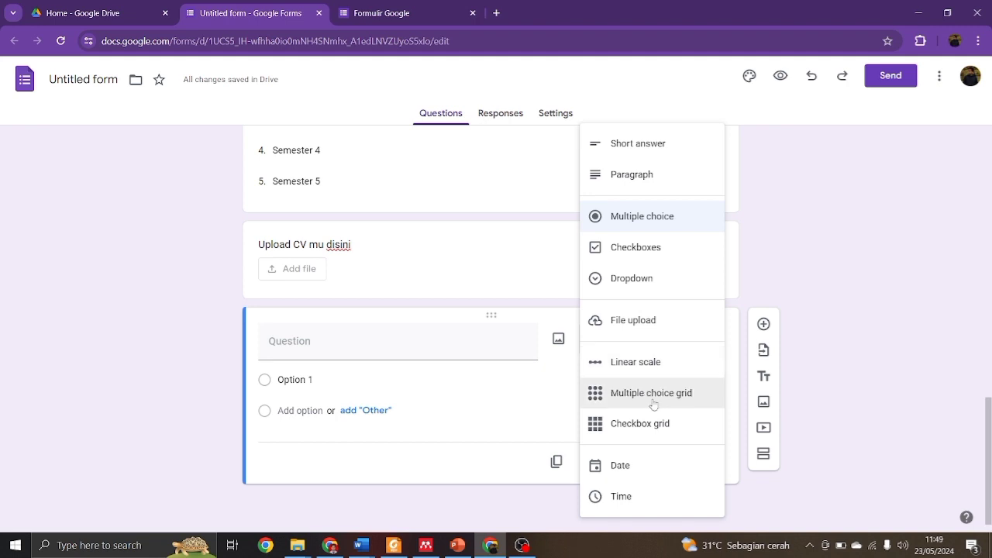
pyautogui.click(639, 358)
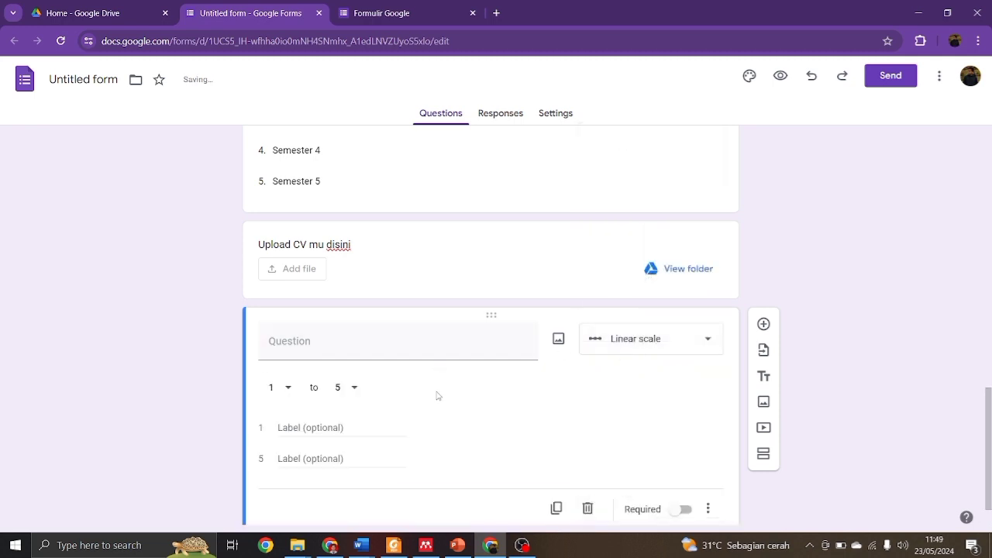
# Step: Title the linear scale question "Apakah Kamu suka dengan masakan buatan saya"
pyautogui.click(275, 338)
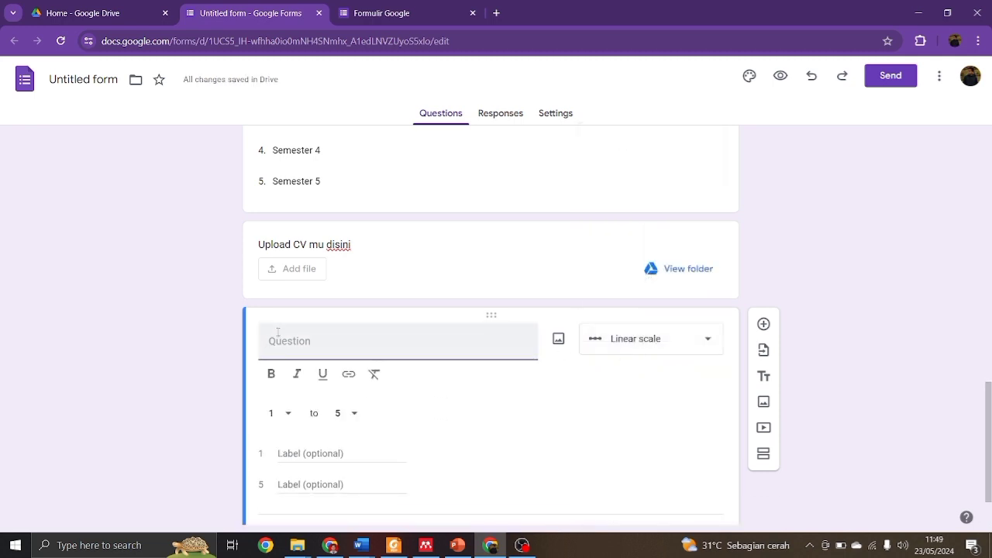
pyautogui.write('Apakah Kamu suka')
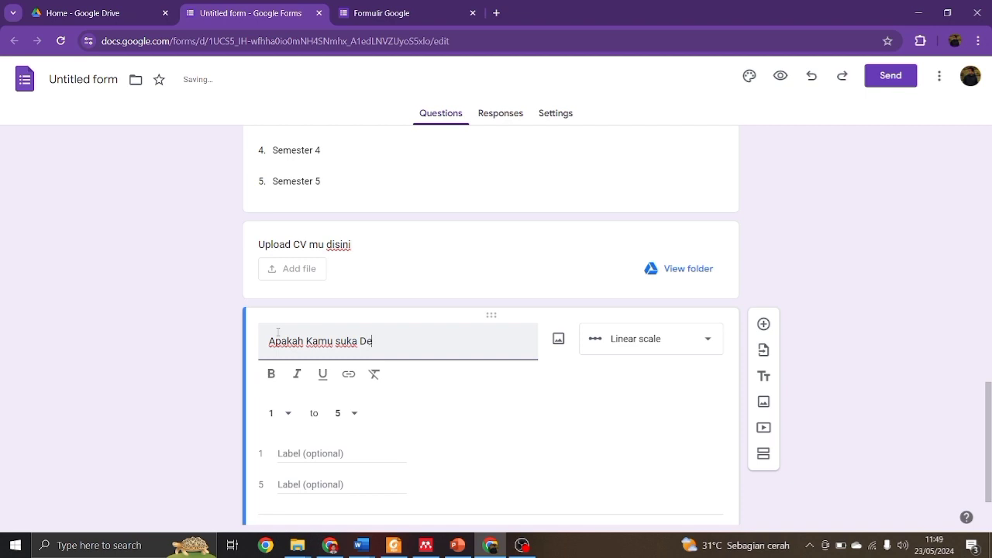
pyautogui.write(' dengan masakan b')
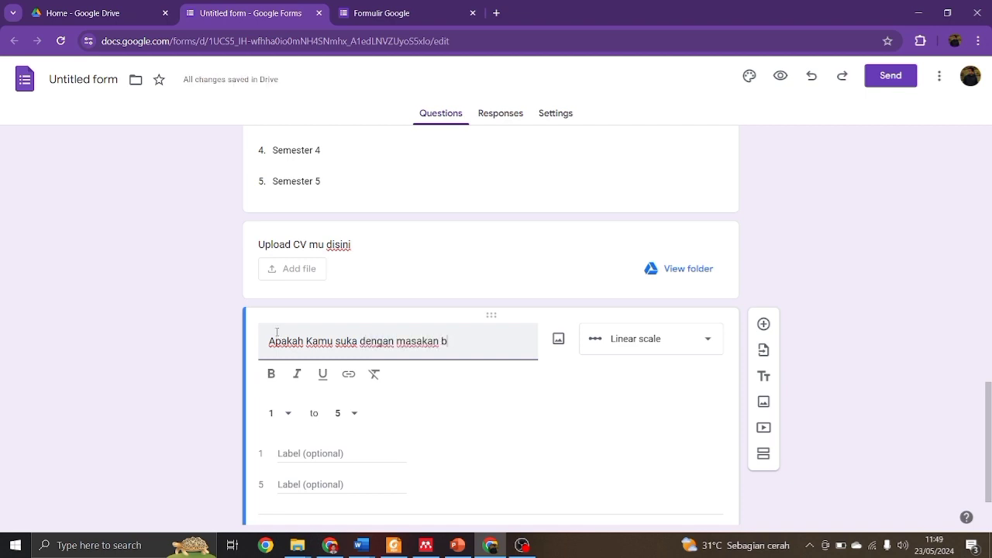
pyautogui.write('uatan saya')
pyautogui.scroll(-1, 418, 417)
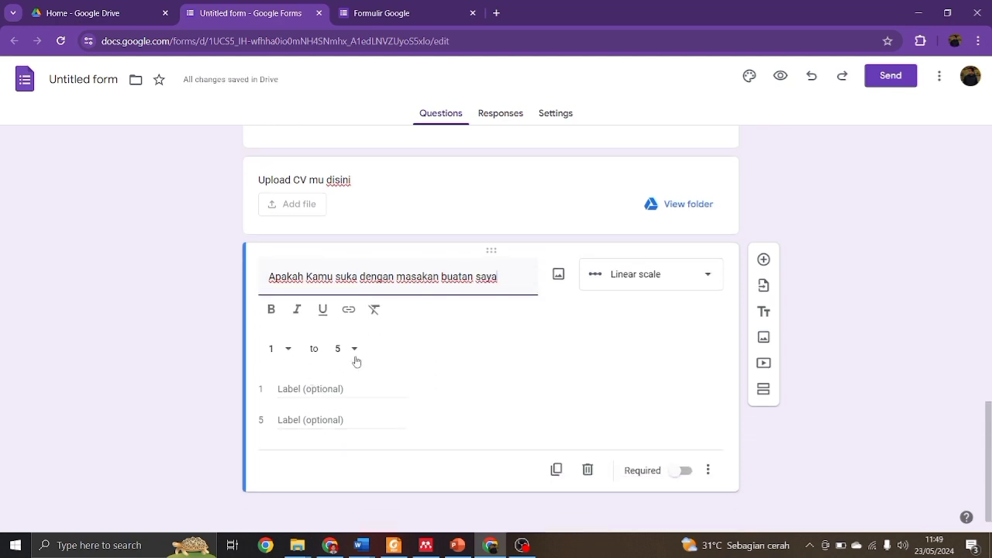
# Step: Refresh the form preview and try each rating from 1 to 5 on the linear scale question
pyautogui.click(393, 6)
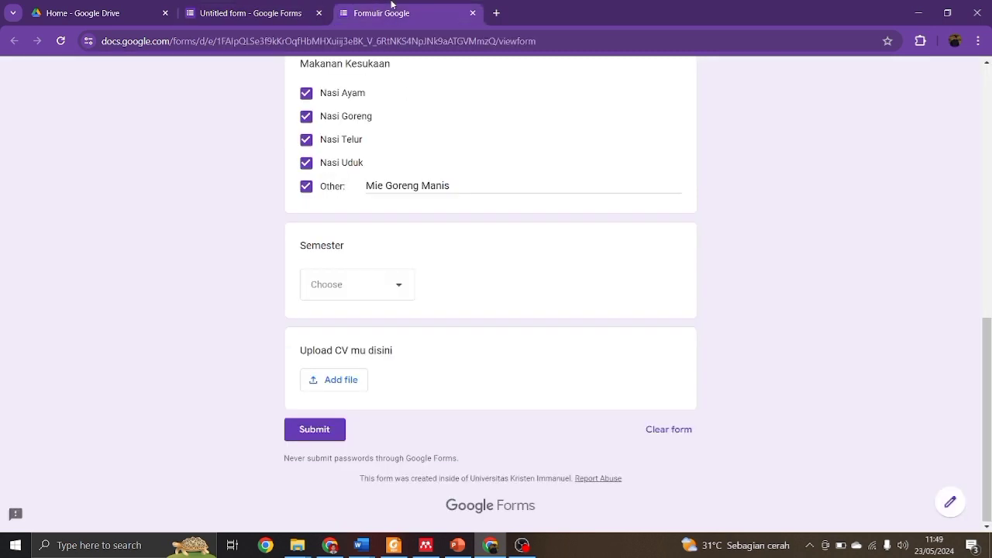
pyautogui.press('F5')
pyautogui.scroll(-2, 442, 318)
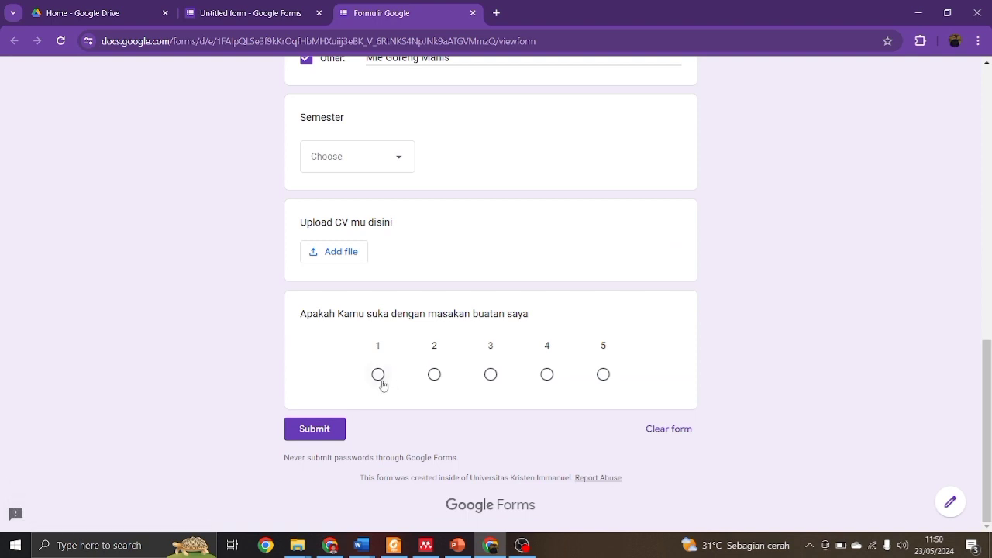
pyautogui.click(378, 375)
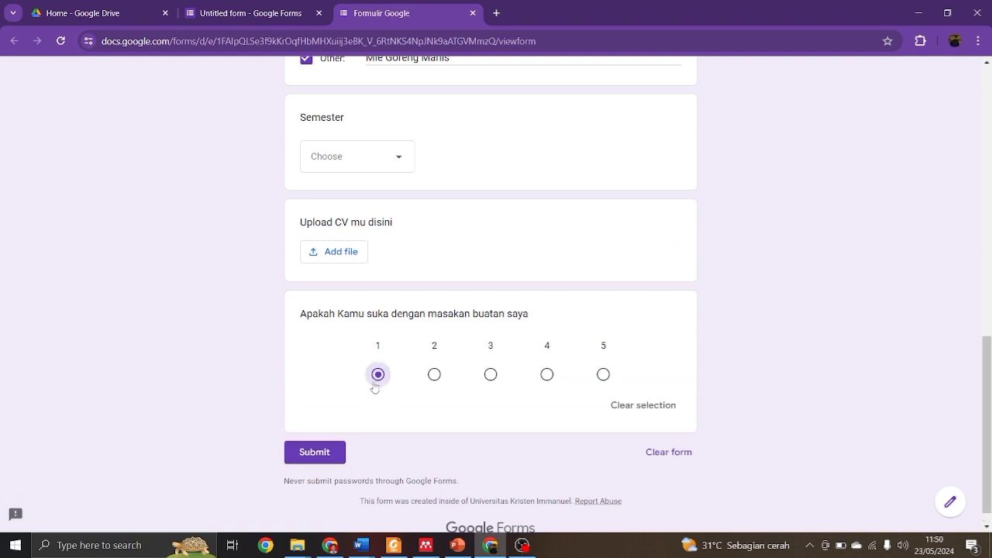
pyautogui.click(375, 384)
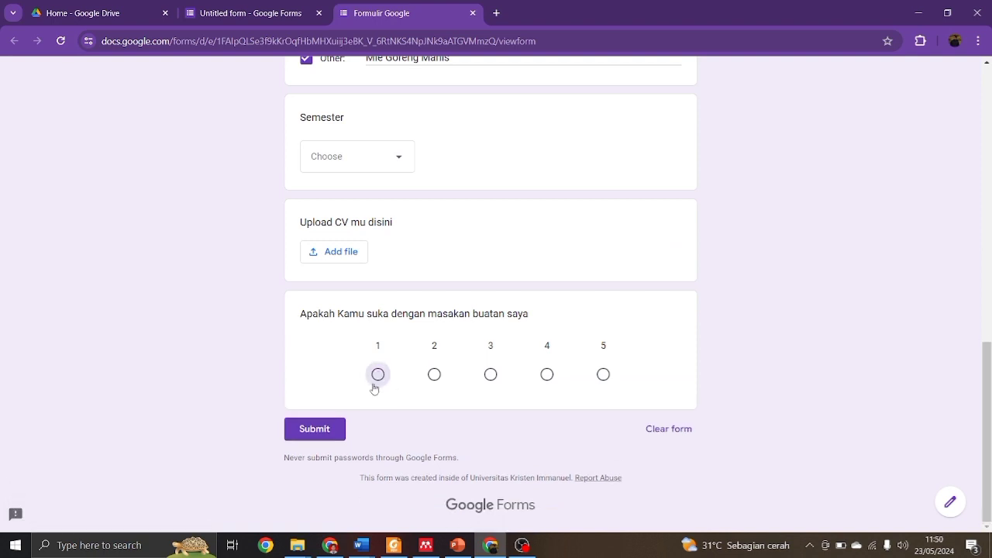
pyautogui.click(438, 377)
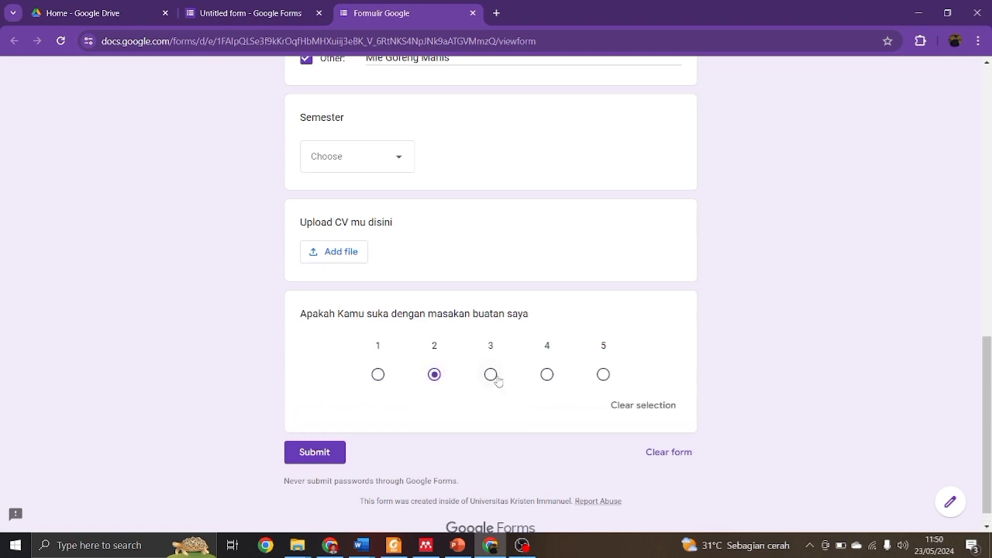
pyautogui.click(494, 378)
pyautogui.click(552, 378)
pyautogui.click(605, 383)
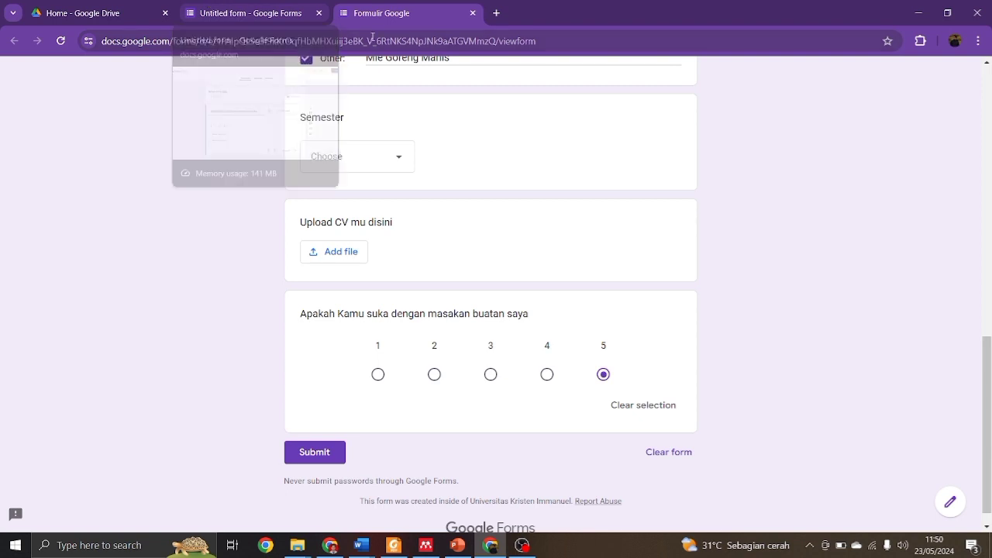
# Step: Return to the form editor and label value 1 of the linear scale "Tidak Suka"
pyautogui.click(211, 8)
pyautogui.click(331, 390)
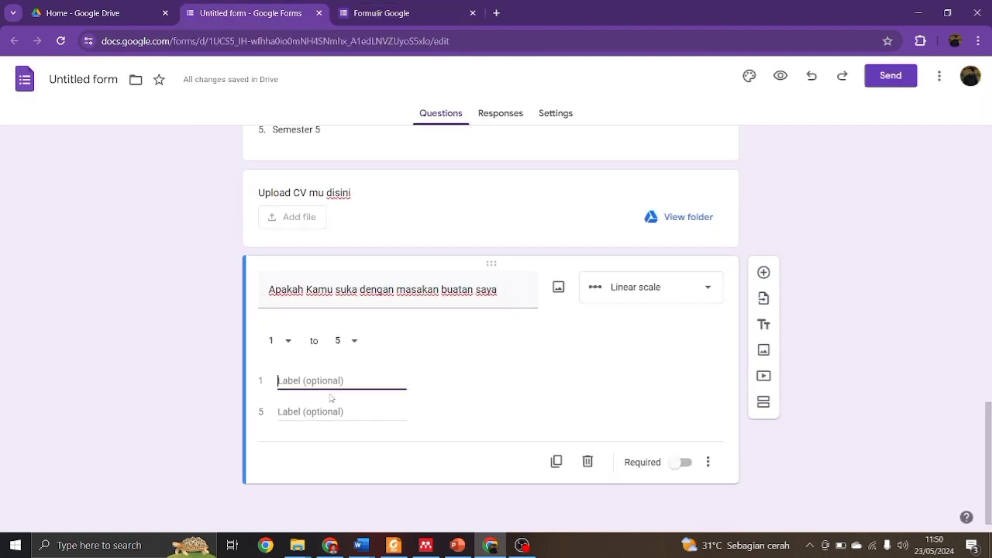
pyautogui.write('Tidak Suka')
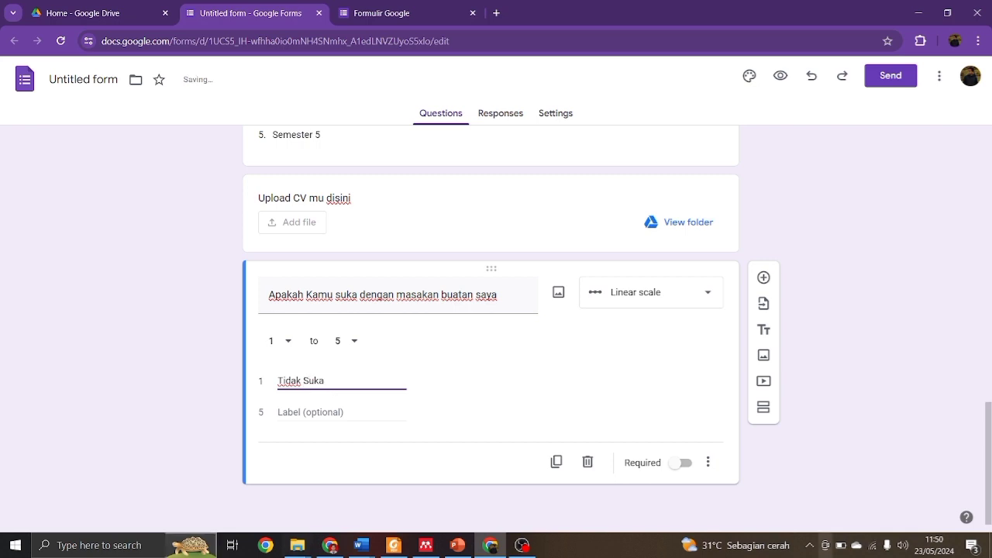
pyautogui.rightClick(16, 545)
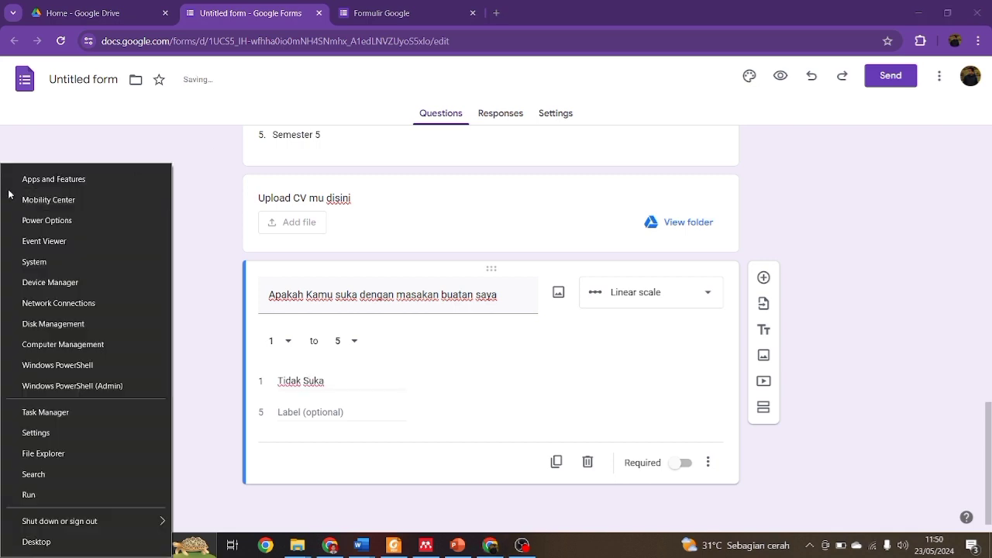
pyautogui.click(107, 14)
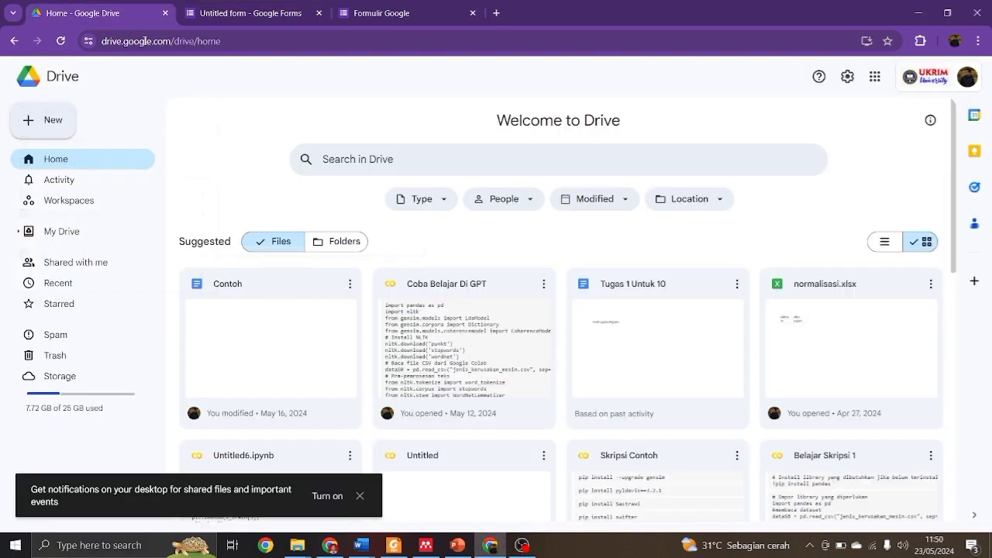
pyautogui.click(188, 8)
# Step: Label value 5 of the linear scale "Sangat Suka"
pyautogui.click(312, 411)
pyautogui.write('S')
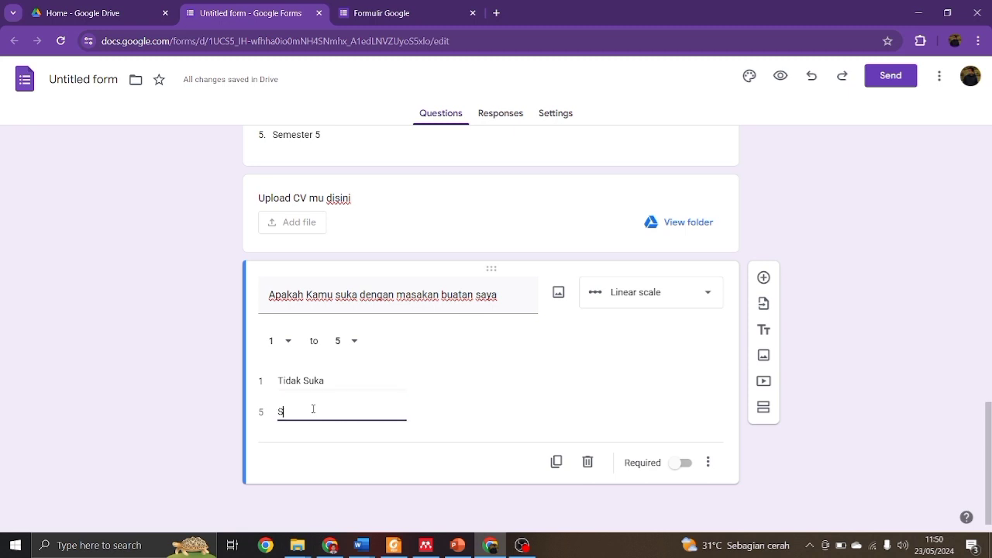
pyautogui.write('angat Tidak Suka')
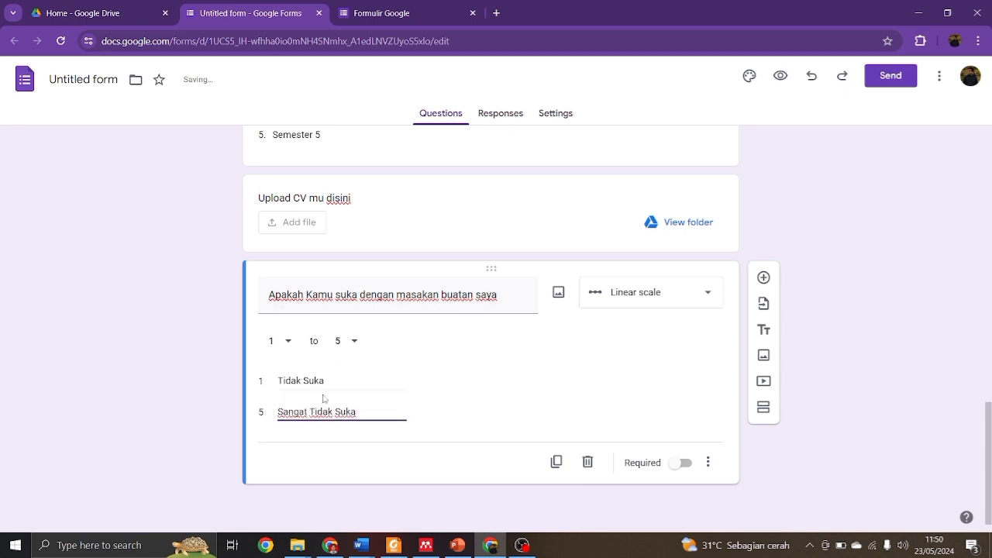
pyautogui.moveTo(310, 412); pyautogui.dragTo(333, 413)
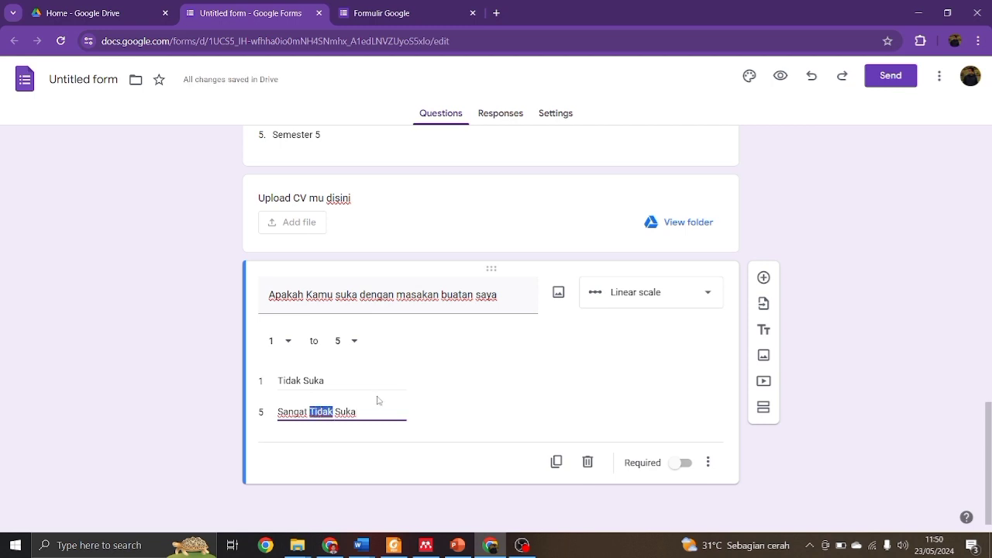
pyautogui.press('BackSpace')
pyautogui.press('BackSpace')
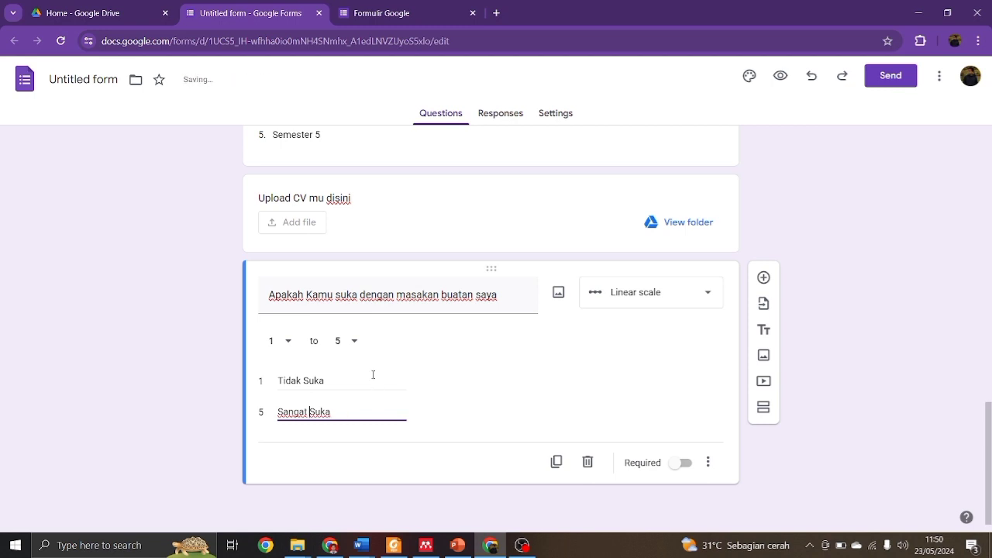
# Step: Refresh the form preview, check the labels at both scale ends and try ratings 1, 5, 2 and 3
pyautogui.click(387, 9)
pyautogui.press('F5')
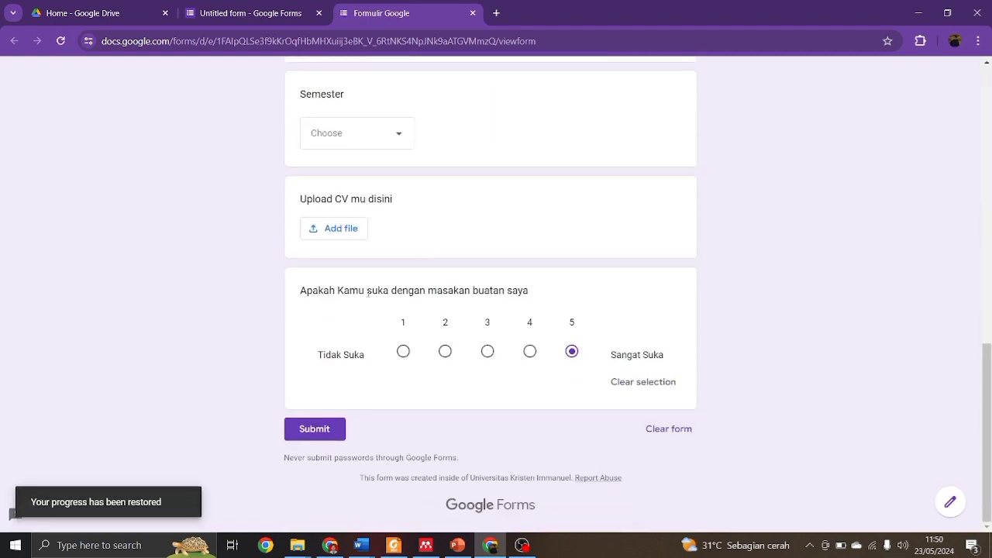
pyautogui.moveTo(368, 292); pyautogui.dragTo(465, 290)
pyautogui.click(502, 288)
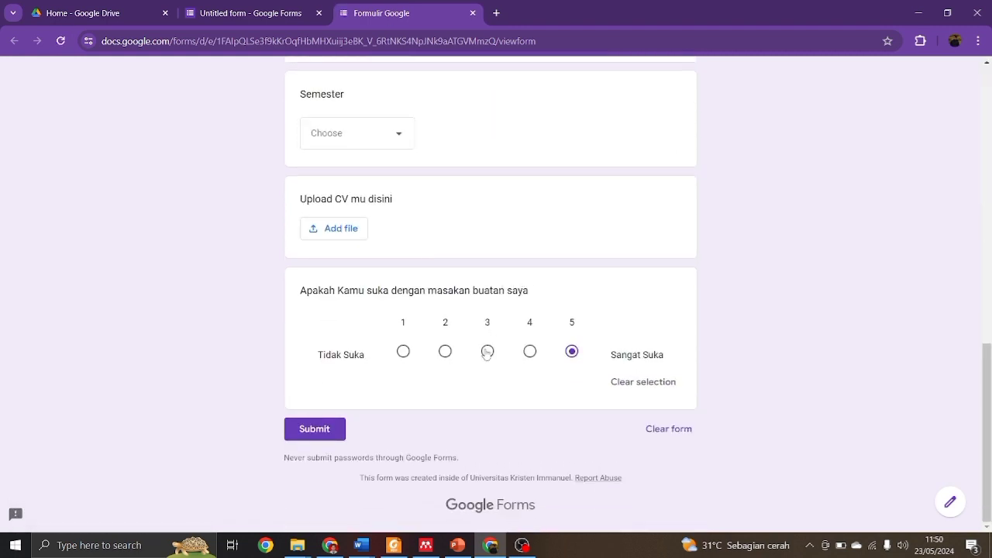
pyautogui.click(401, 352)
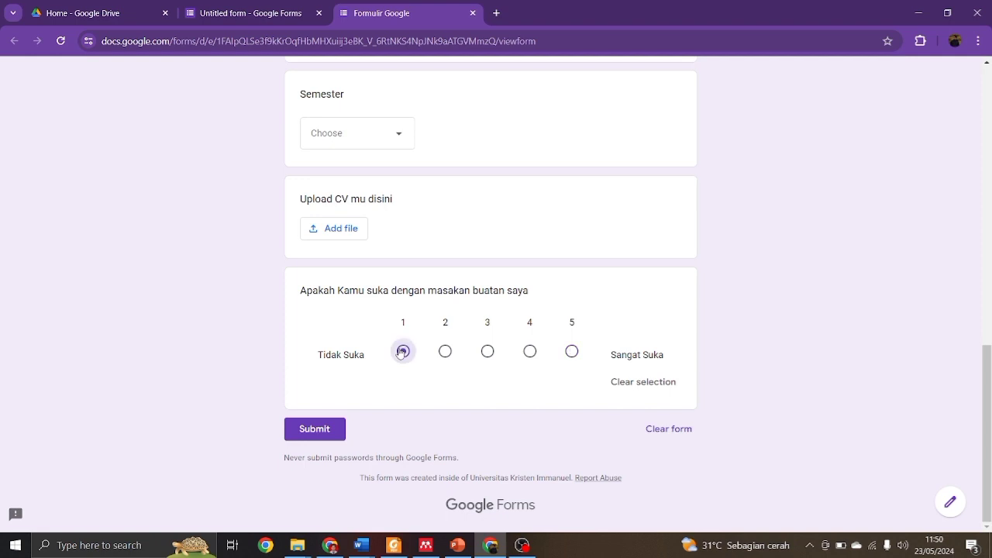
pyautogui.click(571, 357)
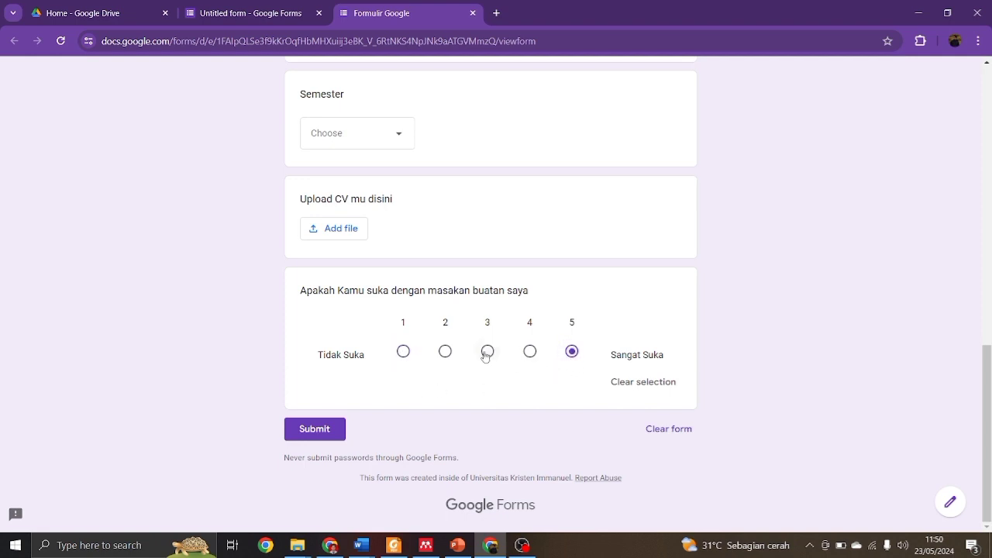
pyautogui.click(448, 356)
pyautogui.click(485, 354)
# Step: Return to the form editor and review the available question types, keeping the last question as Linear scale
pyautogui.hotkey('ctrl', 'shift', 'Tab')
pyautogui.click(649, 302)
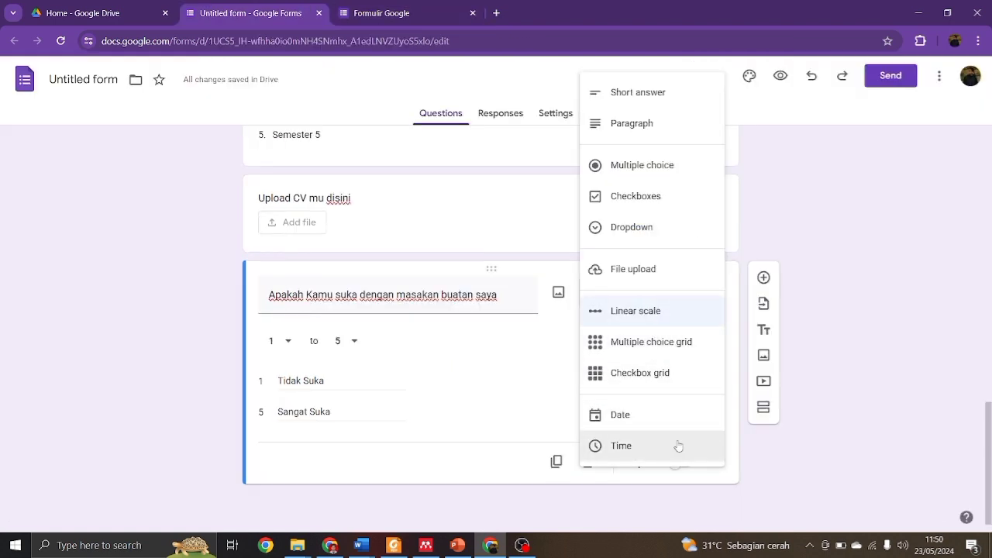
pyautogui.click(462, 366)
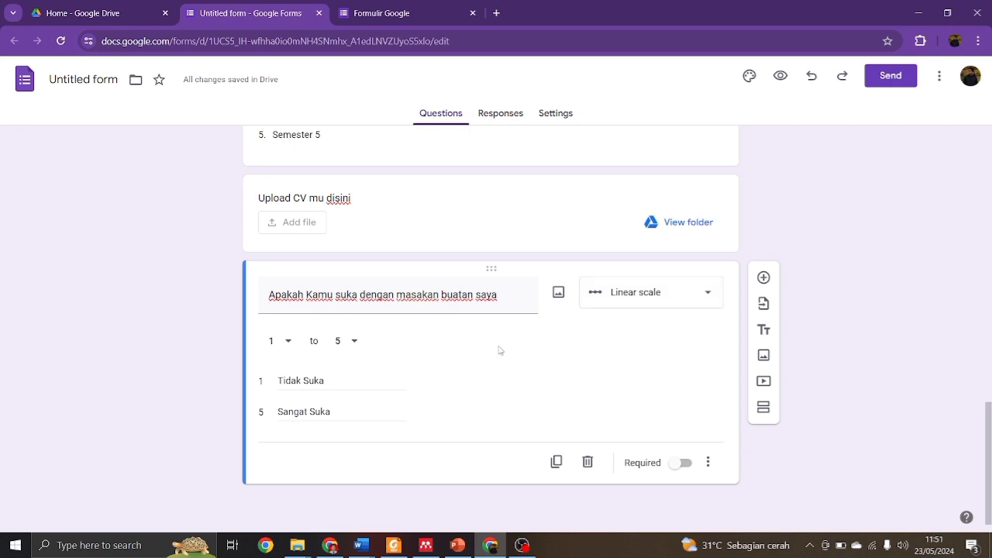
# Step: Open the form's responses view and examine the response count and response status
pyautogui.click(493, 117)
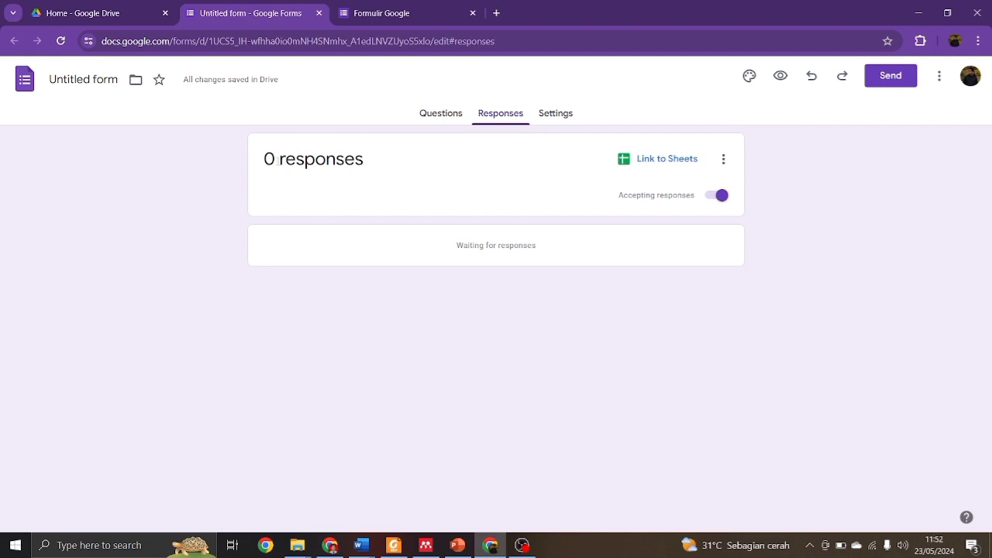
pyautogui.tripleClick(289, 159)
pyautogui.click(395, 170)
pyautogui.moveTo(267, 159); pyautogui.dragTo(281, 157)
pyautogui.click(331, 165)
pyautogui.moveTo(457, 246); pyautogui.dragTo(563, 257)
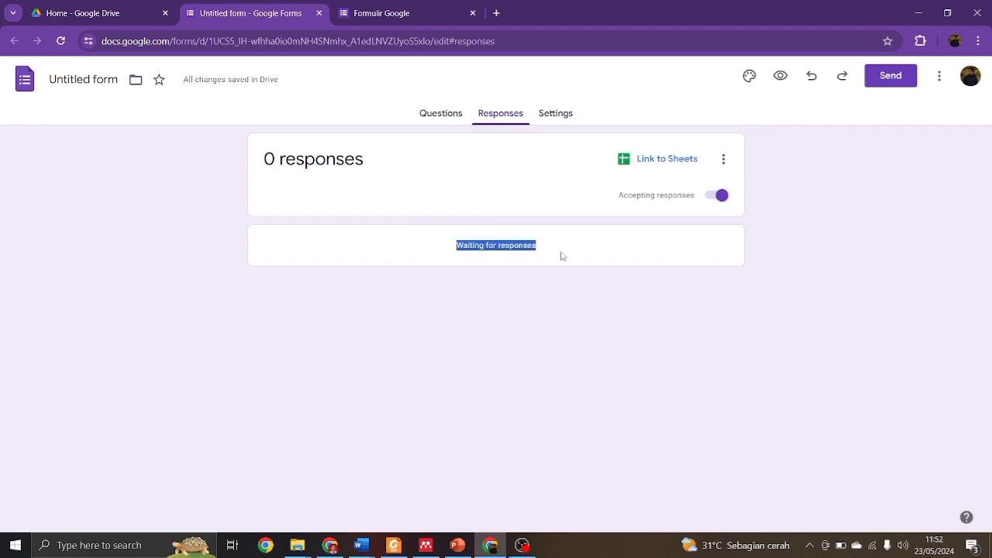
pyautogui.click(562, 256)
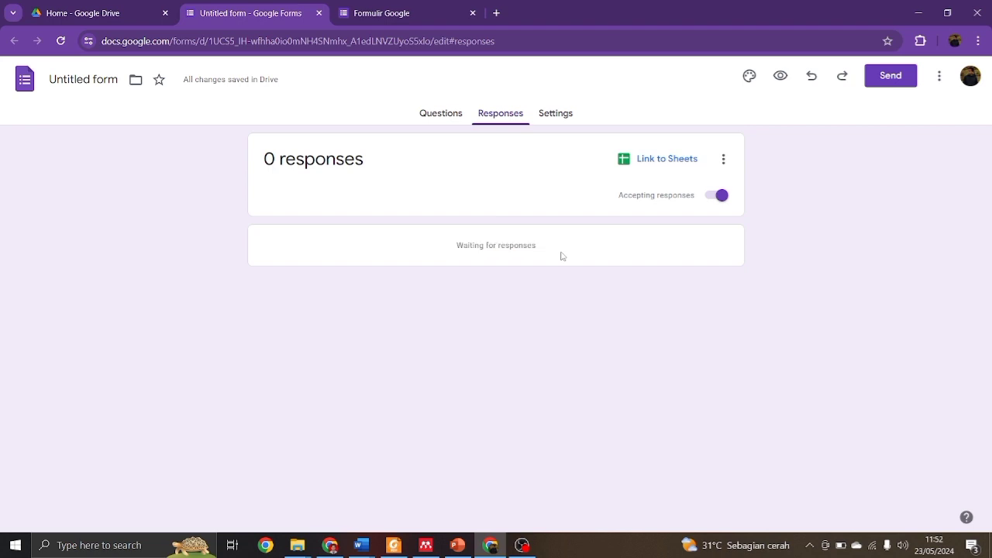
# Step: Look through the form's settings and defaults, then return to the responses view
pyautogui.click(556, 117)
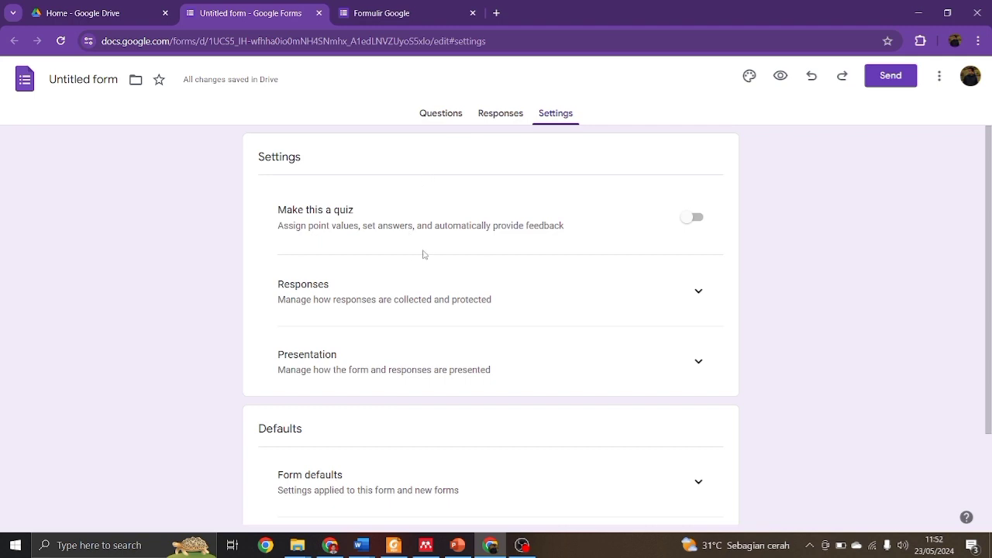
pyautogui.scroll(-2, 424, 254)
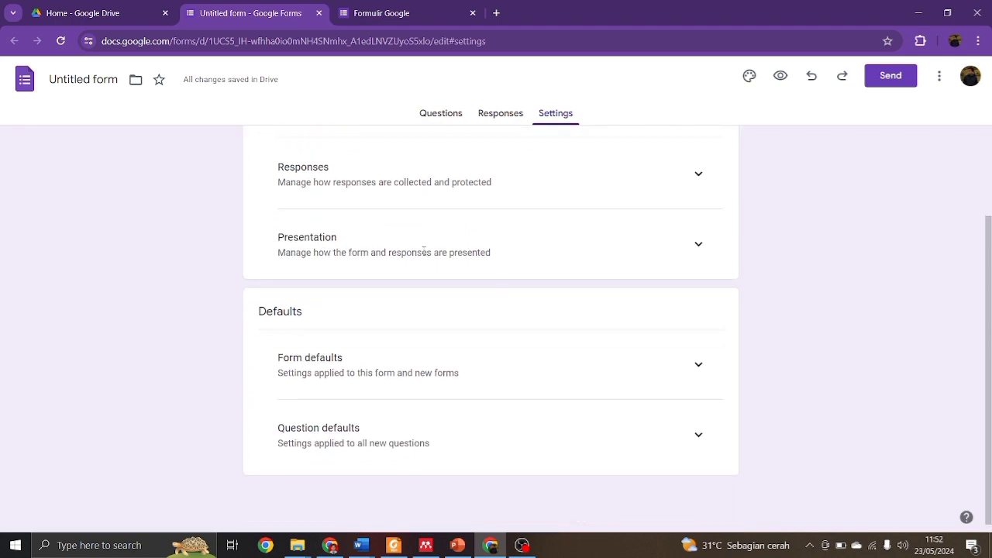
pyautogui.scroll(2, 424, 248)
pyautogui.click(501, 115)
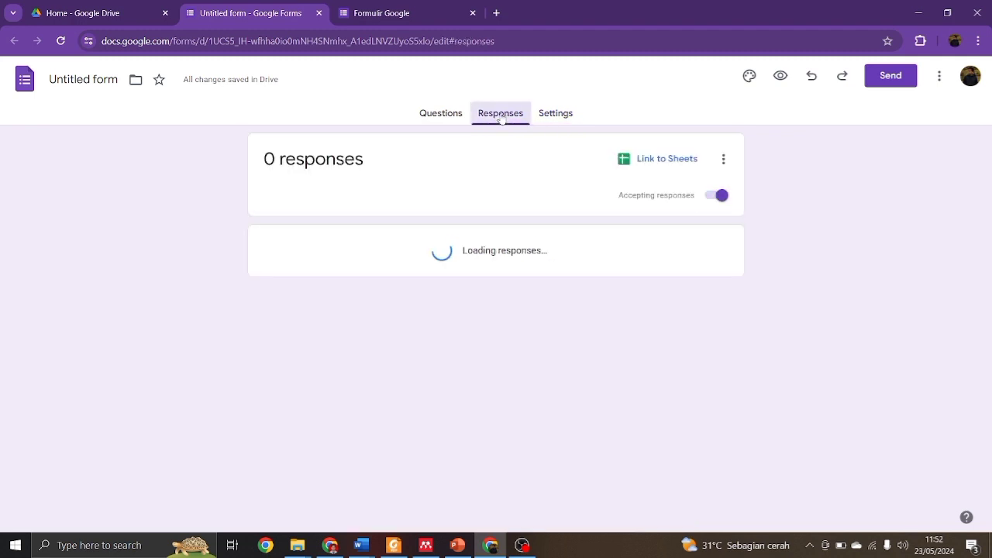